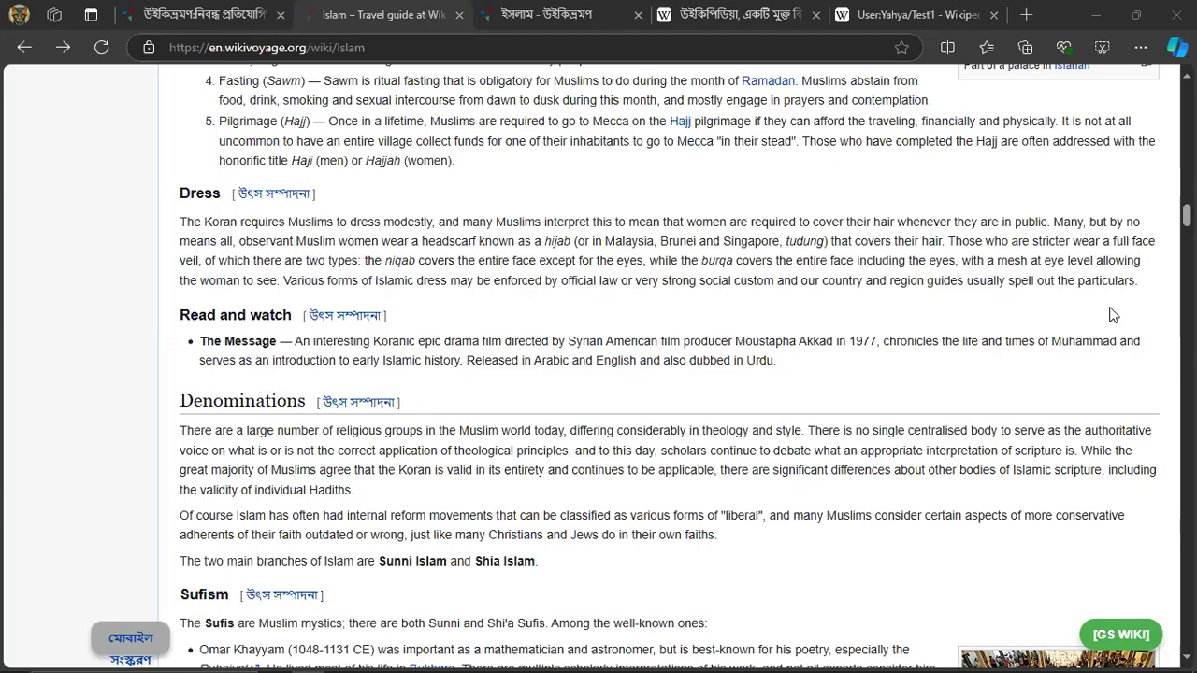
# - Find the Work section of the English Wikivoyage Islam article and open that section's source for editing
pyautogui.moveTo(1187, 215); pyautogui.dragTo(1187, 96)
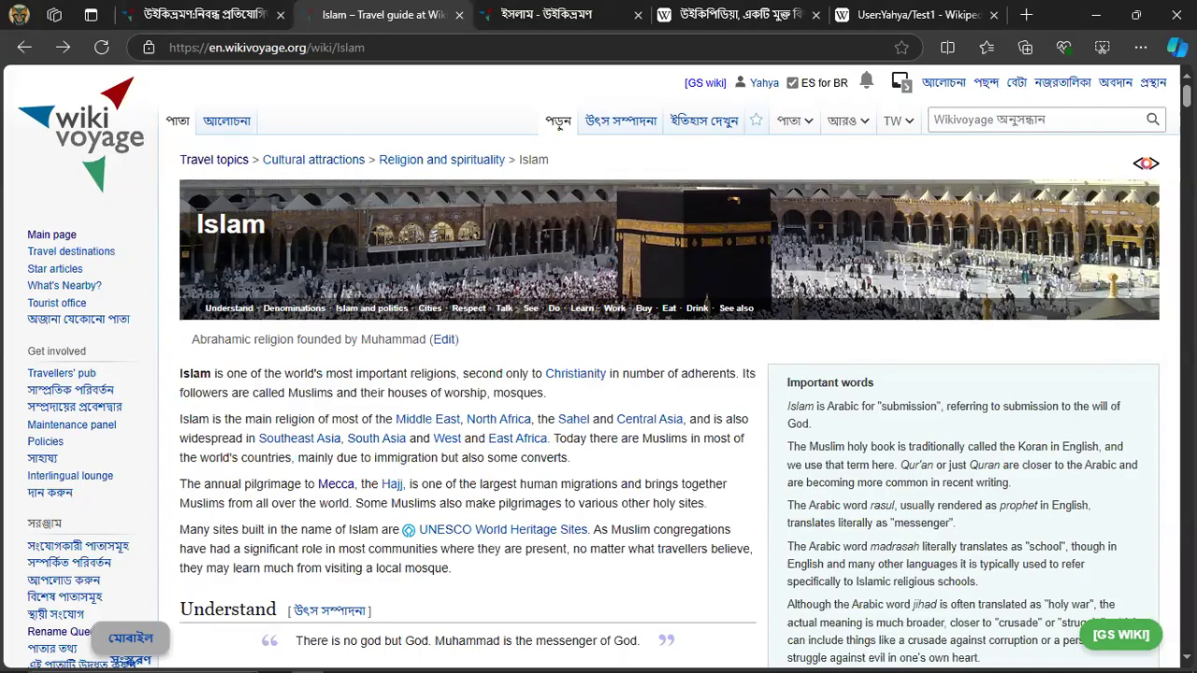
pyautogui.moveTo(1187, 96); pyautogui.dragTo(1127, 612)
pyautogui.scroll(1, 353, 396)
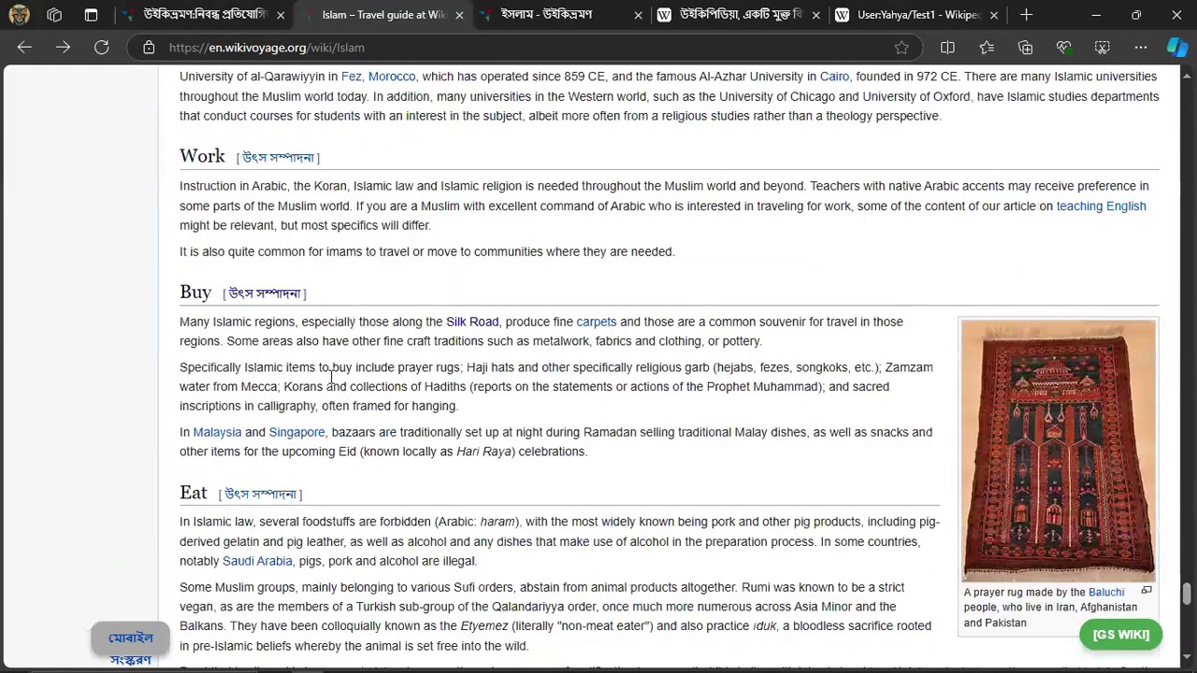
pyautogui.scroll(1, 249, 212)
pyautogui.moveTo(181, 167); pyautogui.dragTo(619, 247)
pyautogui.click(264, 185)
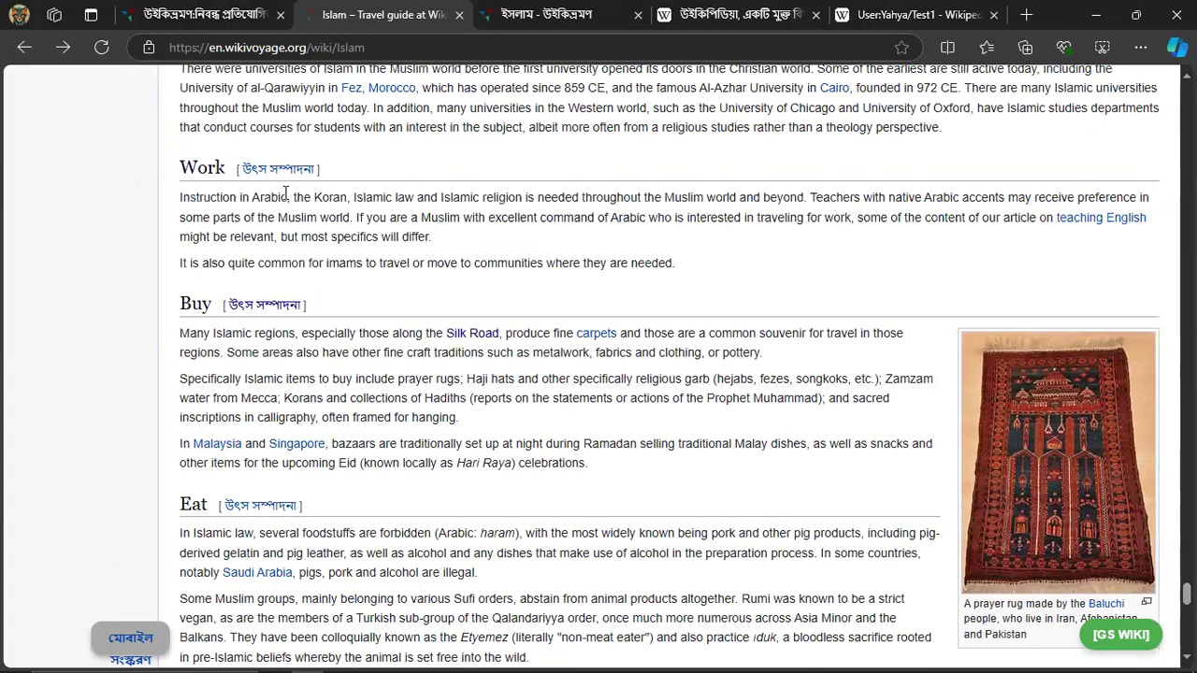
pyautogui.click(281, 170)
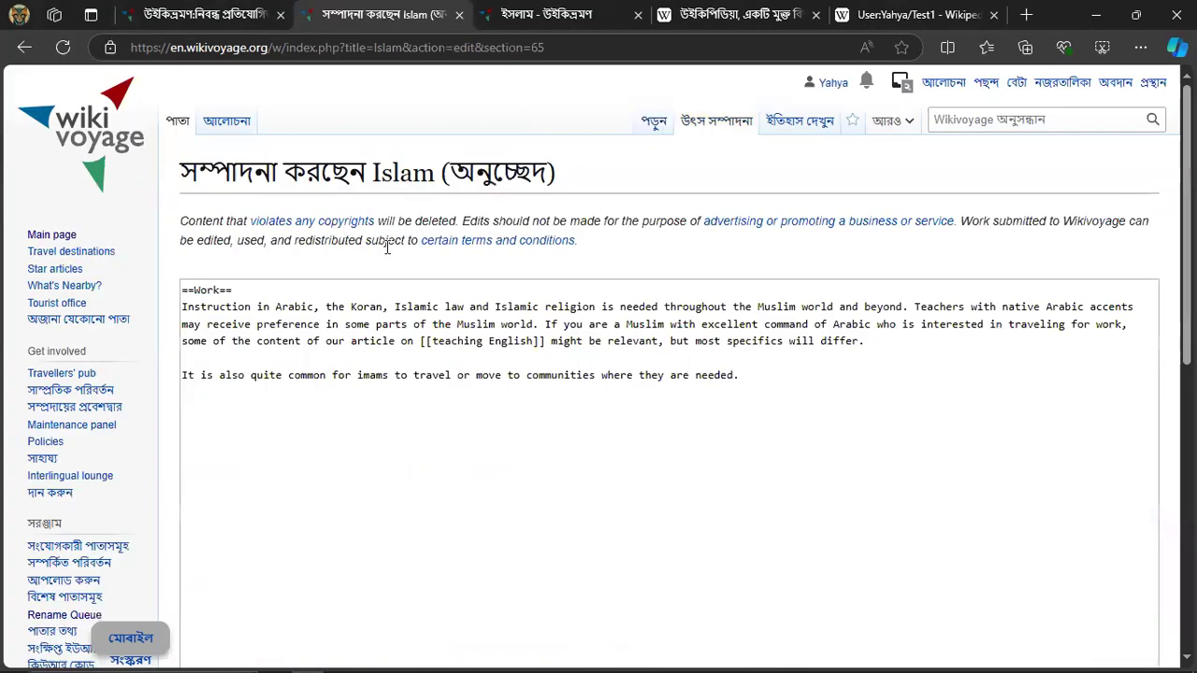
# - Copy the entire wikitext of the Work section
pyautogui.click(772, 385)
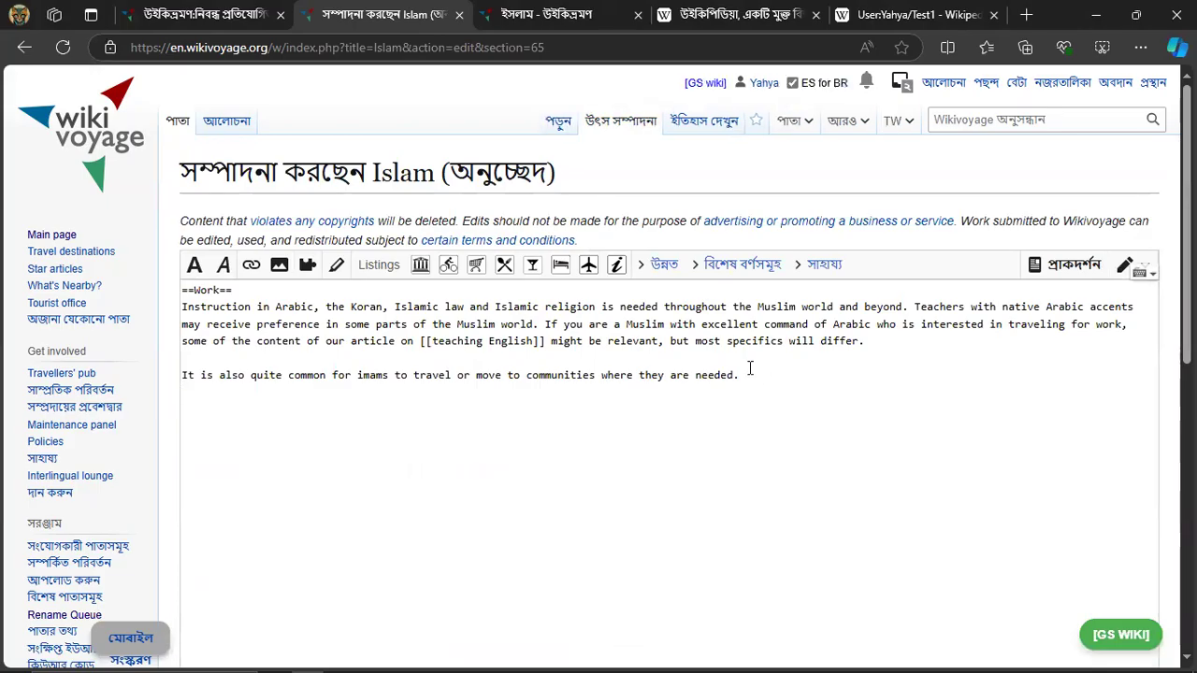
pyautogui.hotkey('ctrl', 'a')
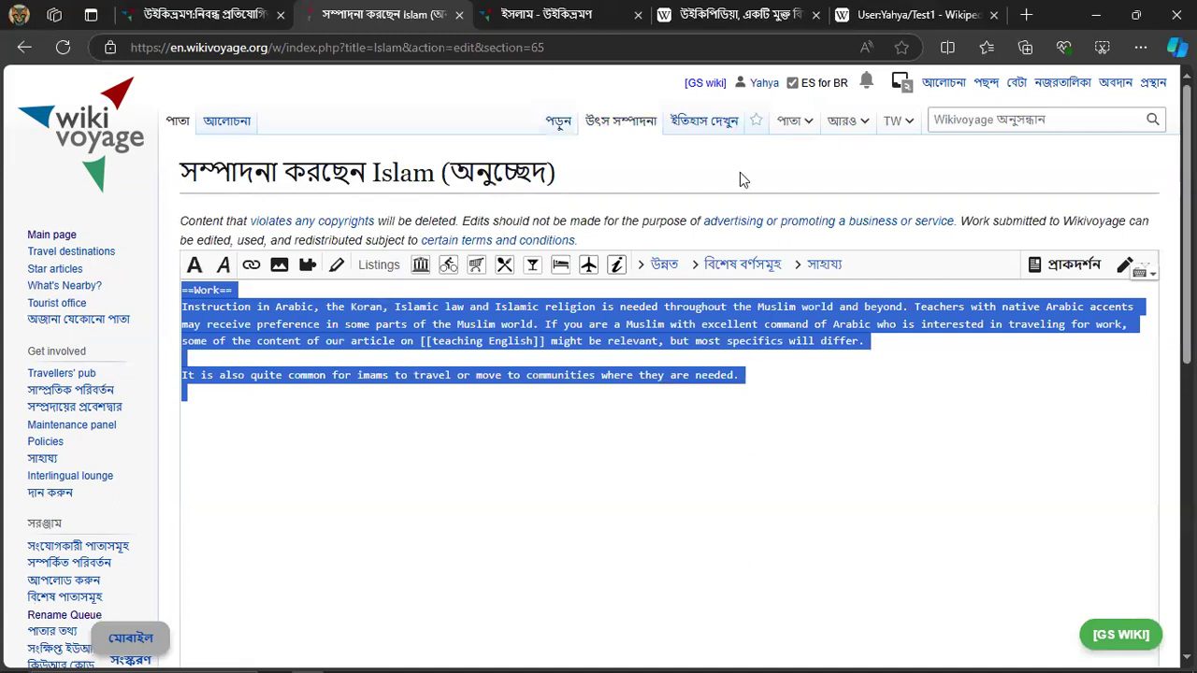
pyautogui.click(702, 180)
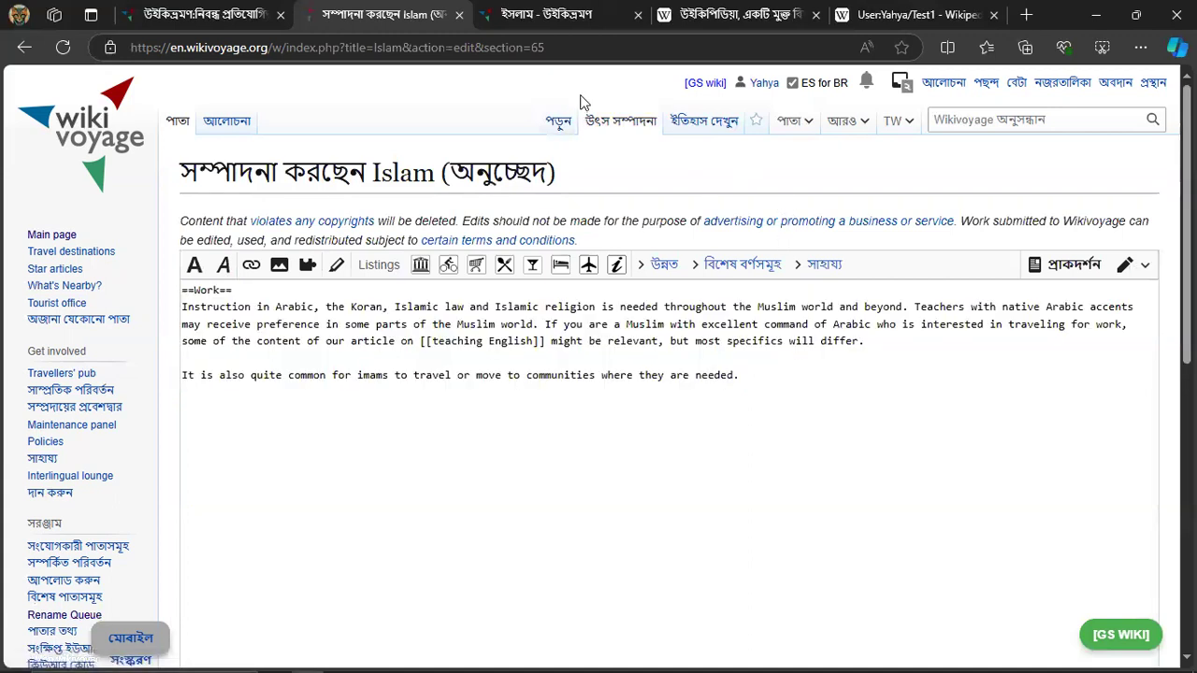
# - Switch to the Test1 user subpage on English Wikipedia, copy its title, and open the page source for editing
pyautogui.click(893, 11)
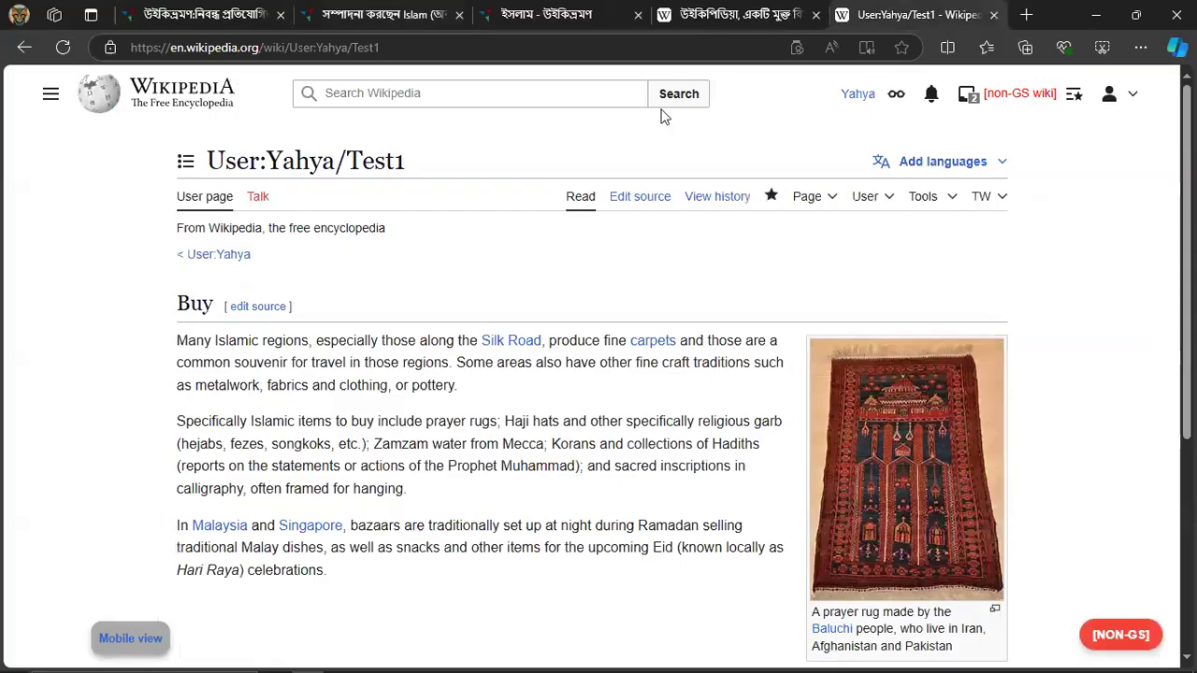
pyautogui.moveTo(420, 165); pyautogui.dragTo(204, 163)
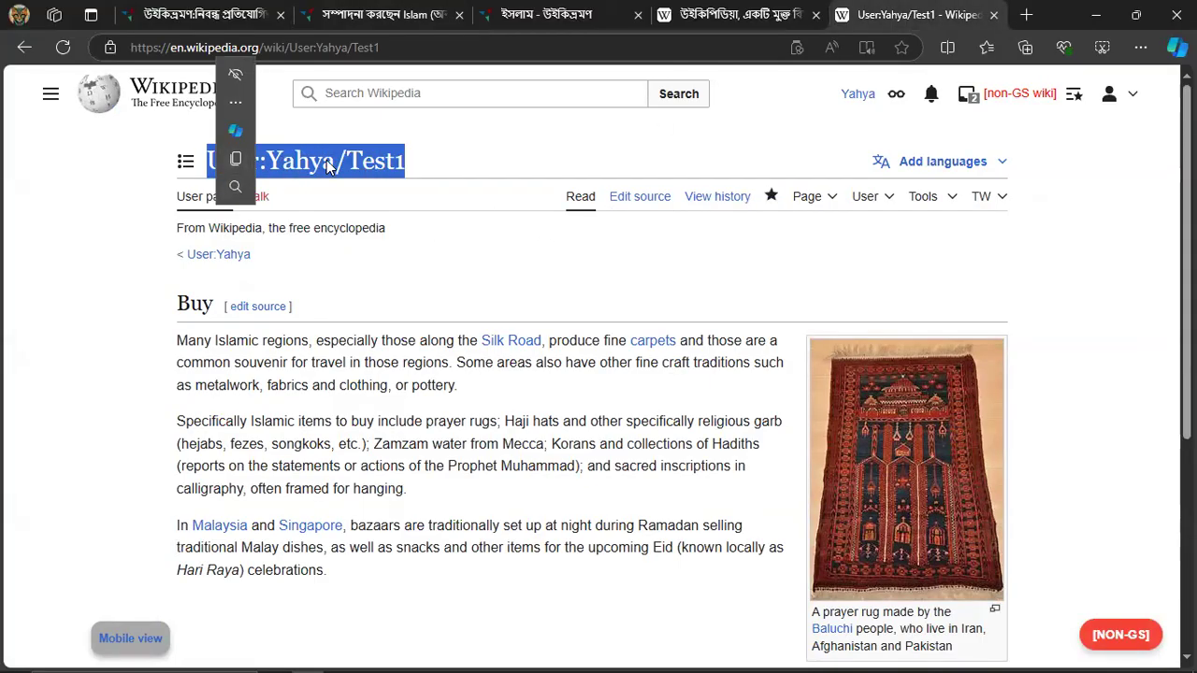
pyautogui.click(417, 176)
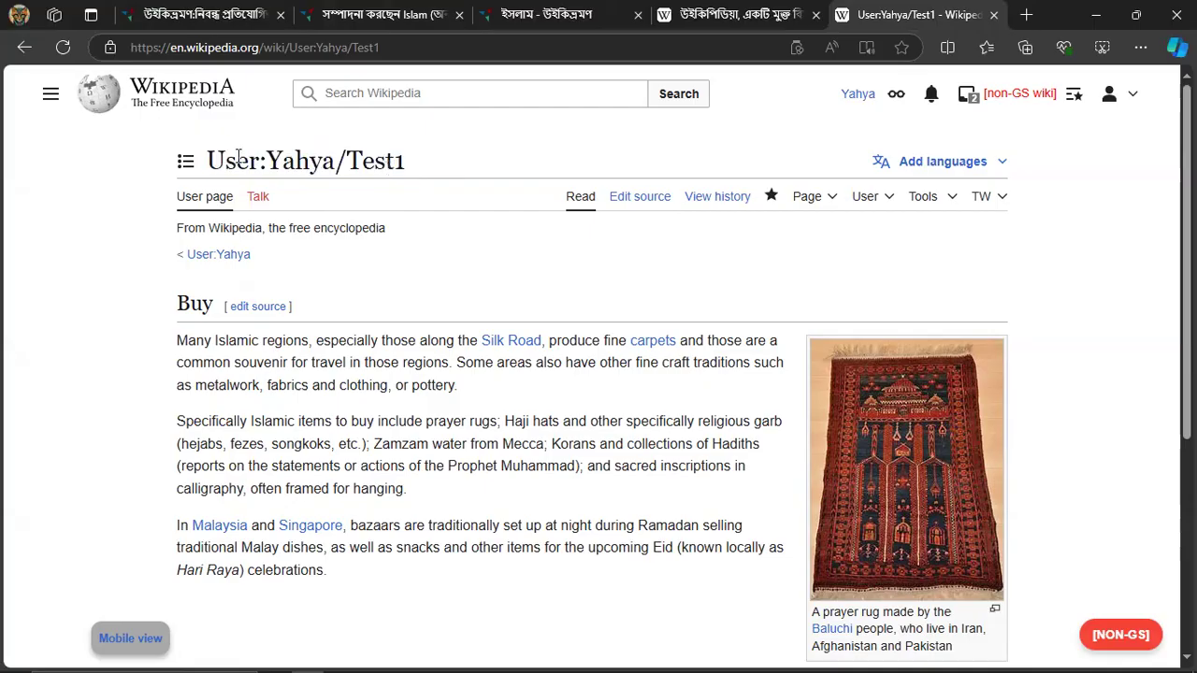
pyautogui.moveTo(409, 160); pyautogui.dragTo(210, 167)
pyautogui.hotkey('ctrl', 'c')
pyautogui.click(421, 157)
pyautogui.click(643, 200)
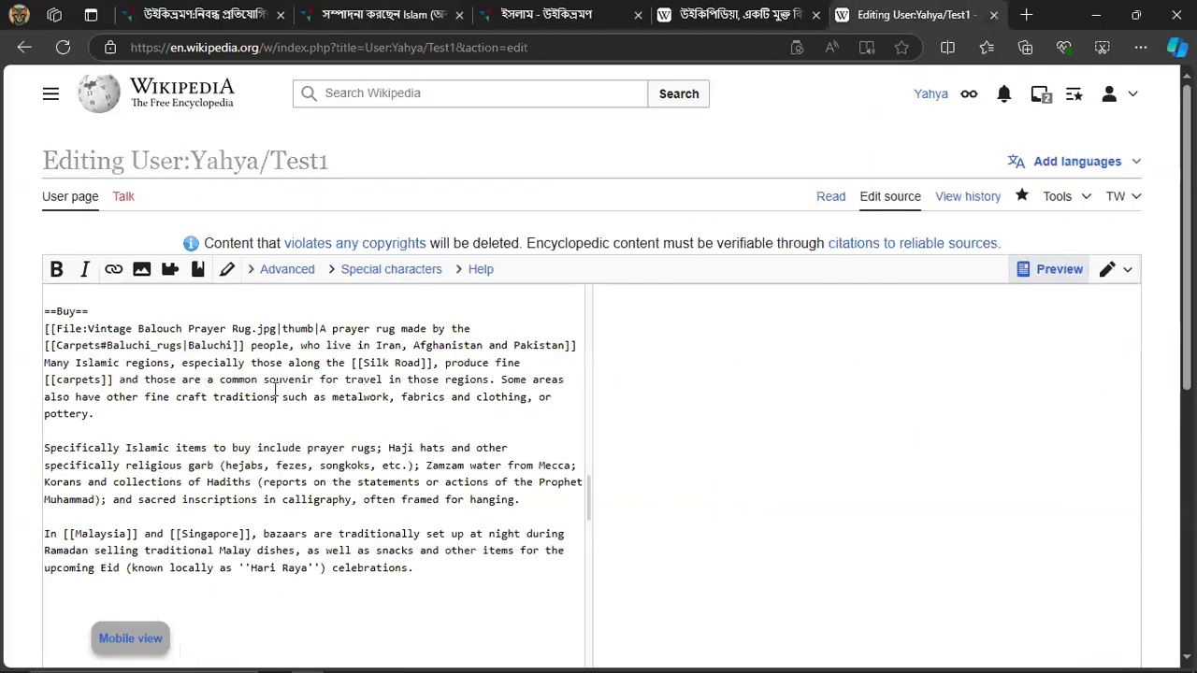
# - Replace the entire wikitext of the Test1 page with the copied Work section from Wikivoyage
pyautogui.hotkey('ctrl', 'a')
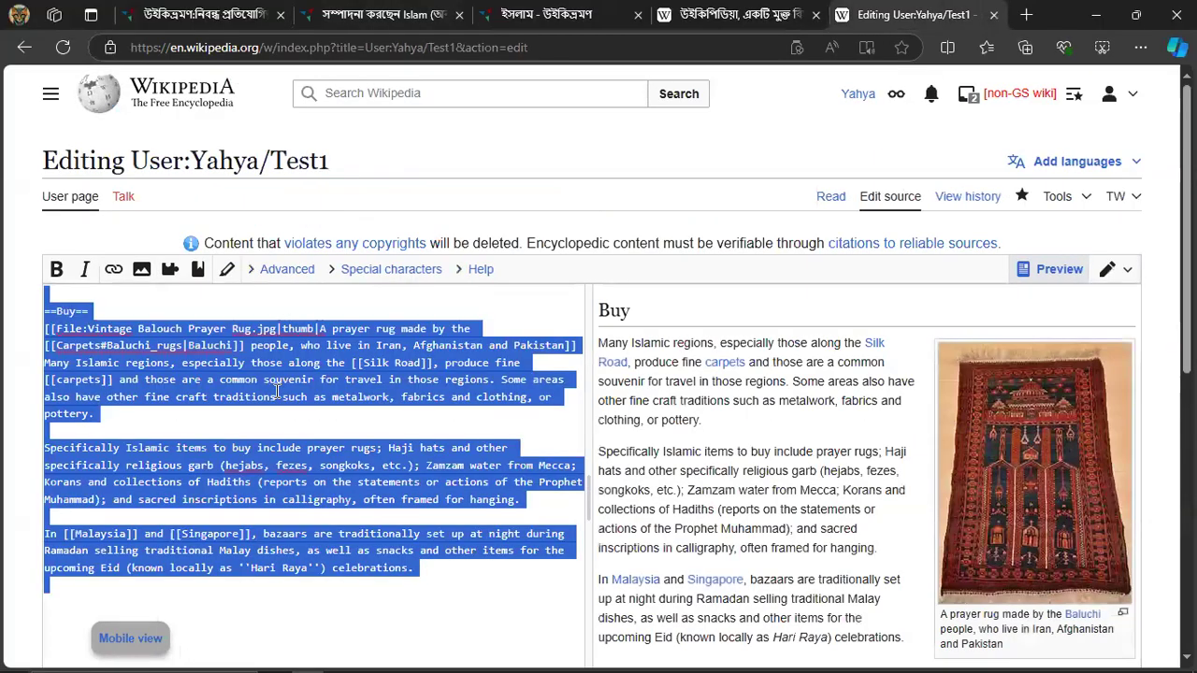
pyautogui.hotkey('ctrl', 'v')
pyautogui.hotkey('ctrl', 'a')
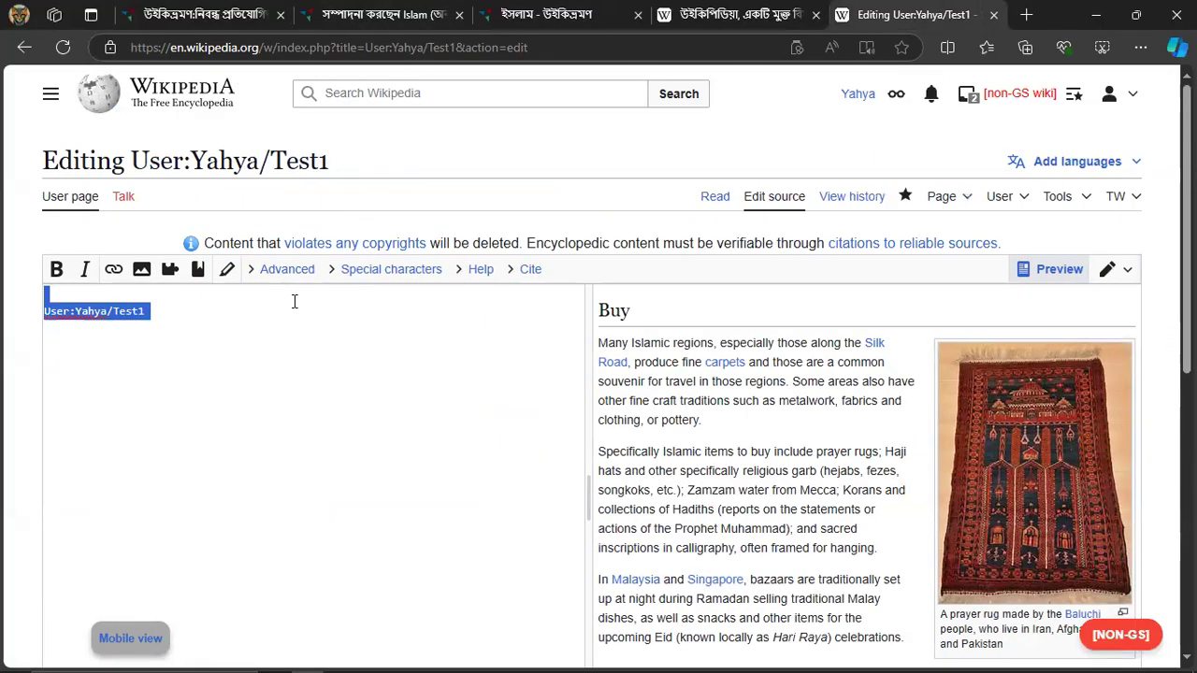
pyautogui.press('BackSpace')
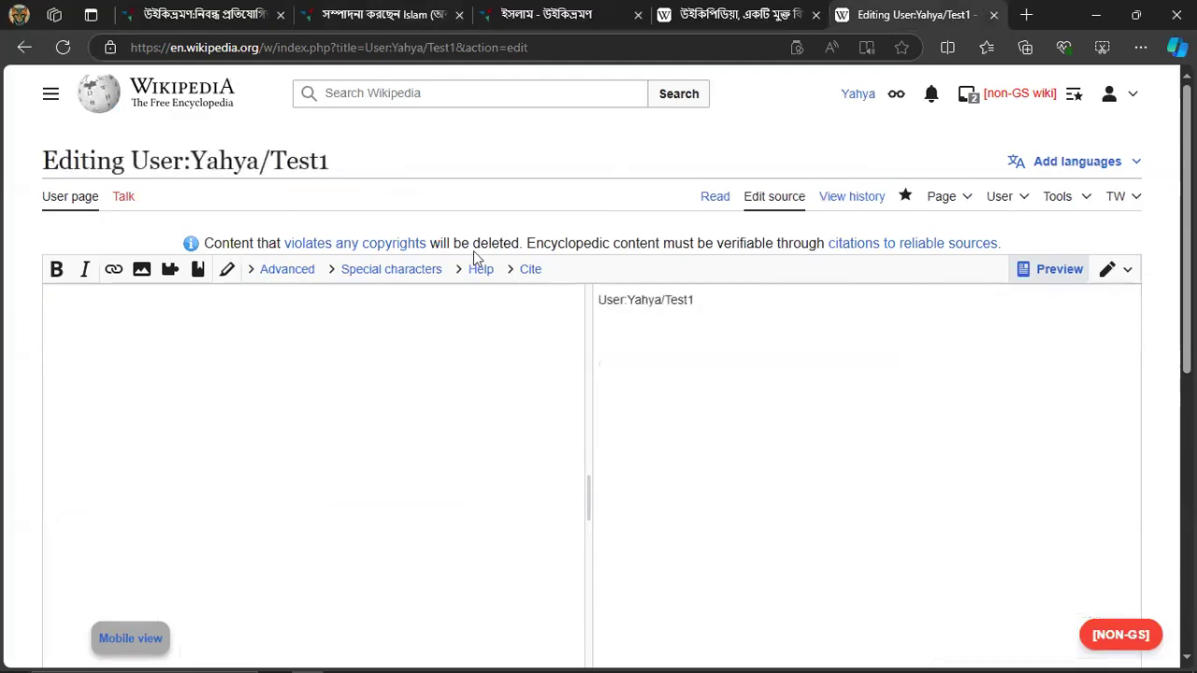
pyautogui.hotkey('ctrl', 'v')
# - Publish the changes to the Test1 page without an edit summary
pyautogui.scroll(-5, 234, 468)
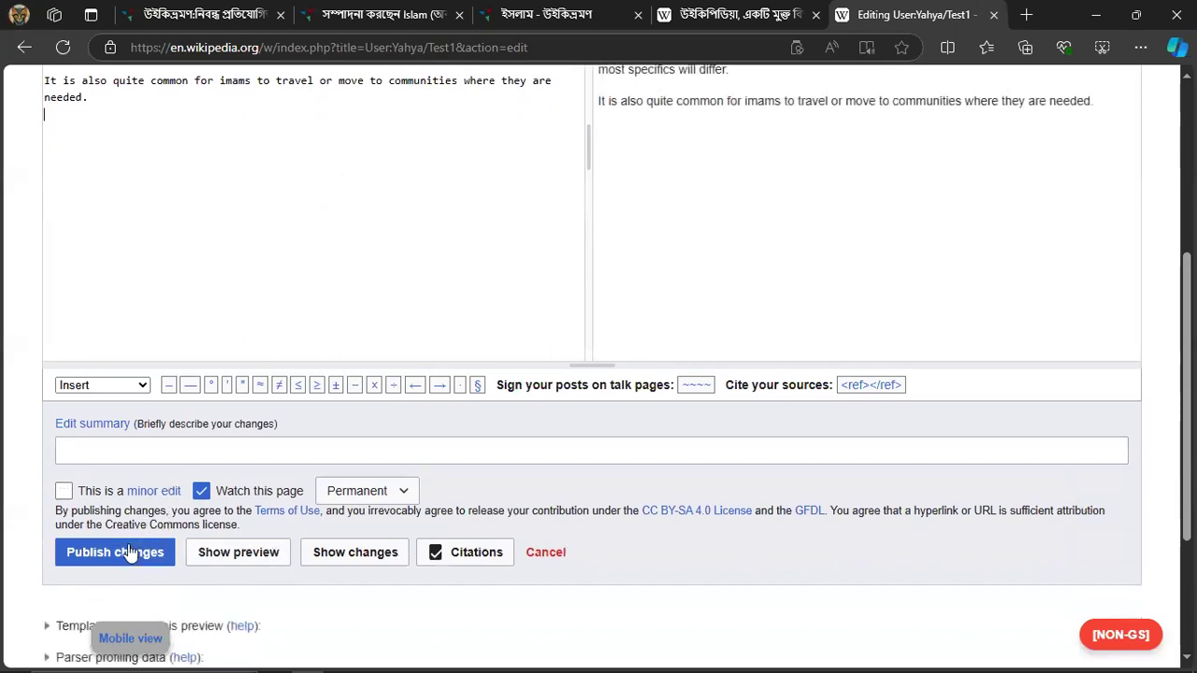
pyautogui.click(131, 553)
pyautogui.scroll(5, 216, 470)
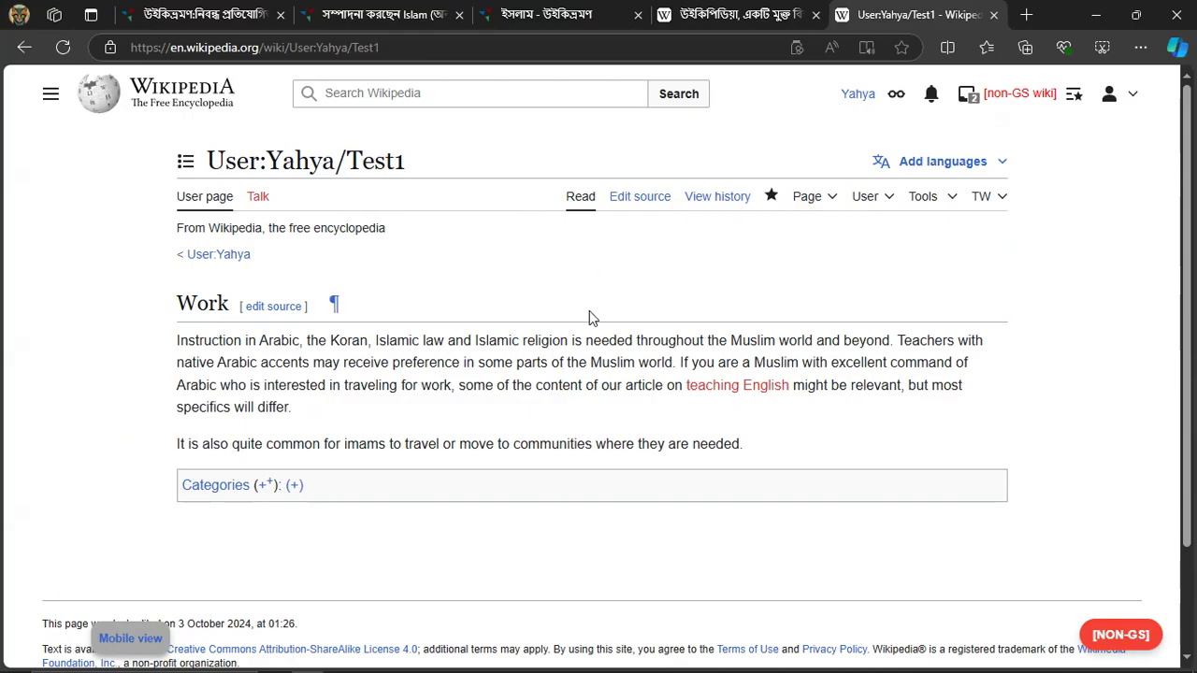
# - Open the Content Translation tool on Bengali Wikipedia and begin a new translation
pyautogui.click(684, 11)
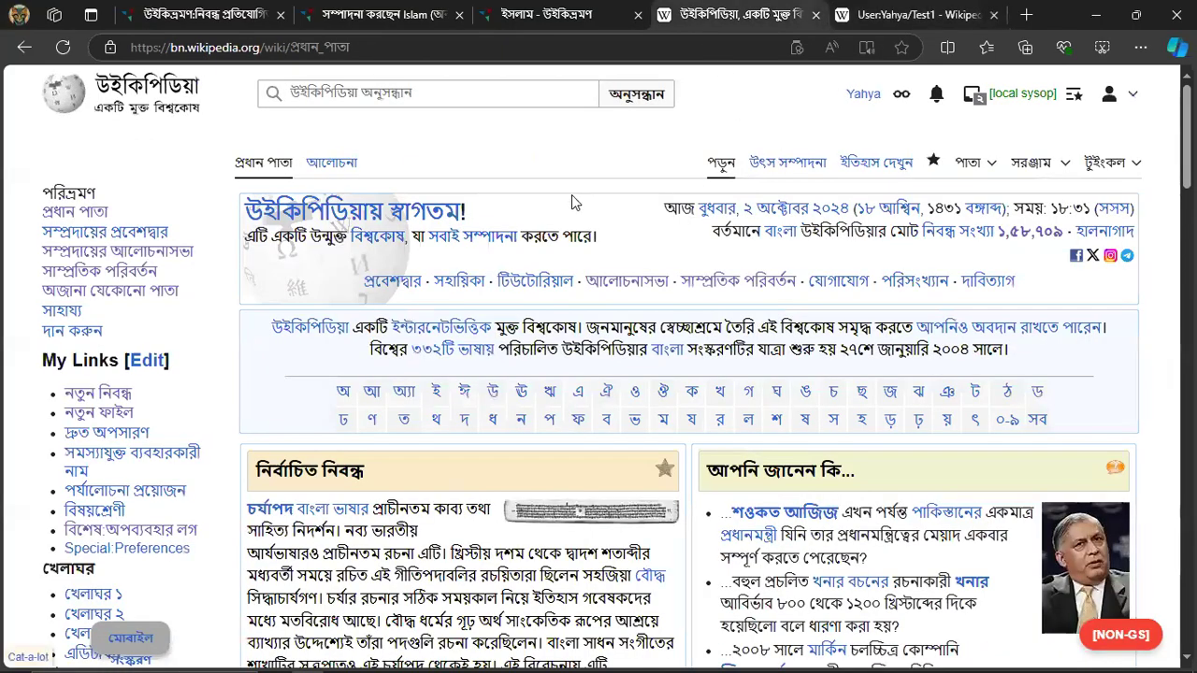
pyautogui.scroll(-3, 575, 201)
pyautogui.scroll(2, 595, 224)
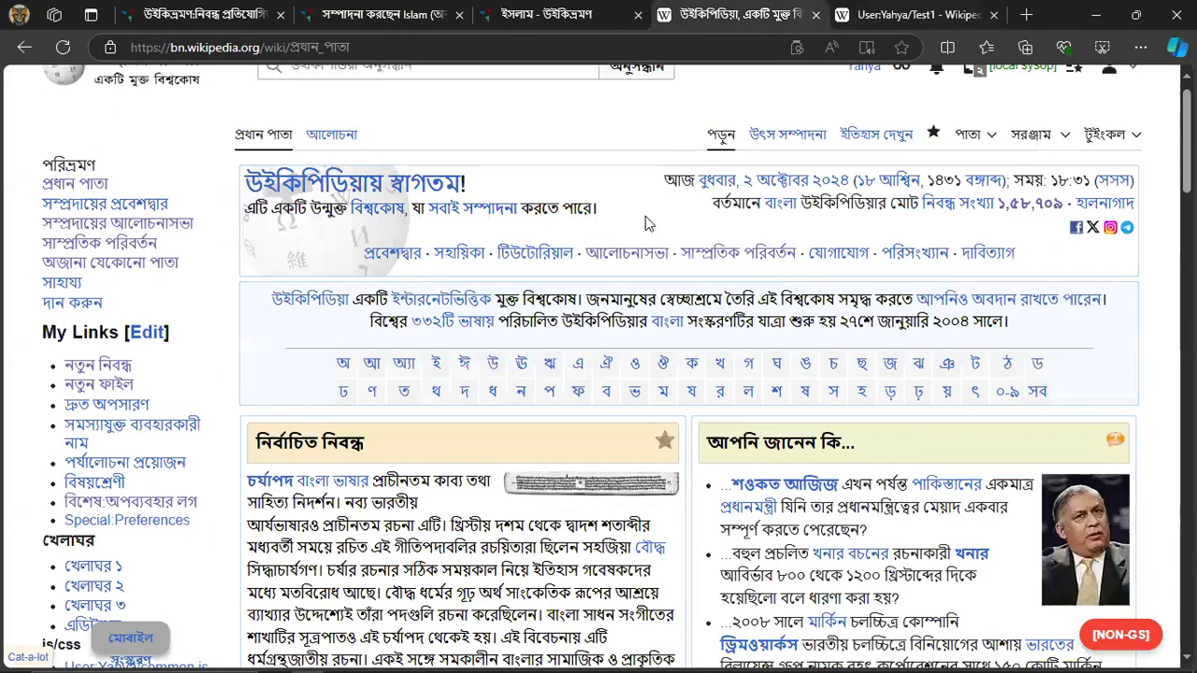
pyautogui.scroll(1, 646, 223)
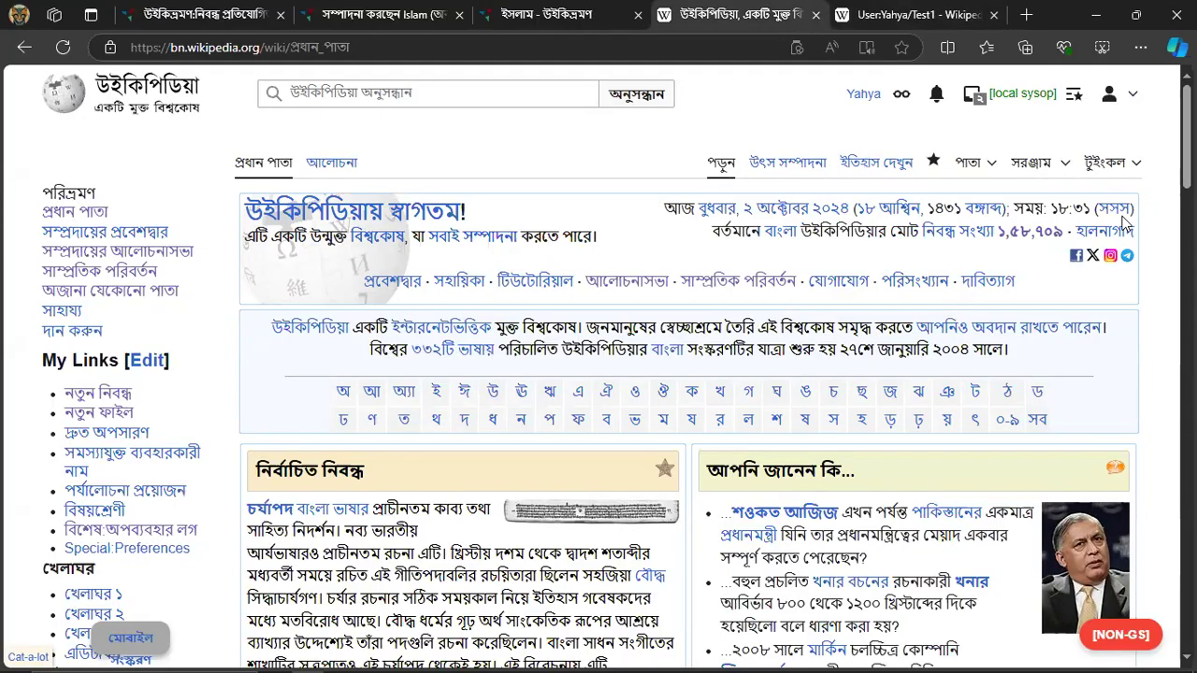
pyautogui.click(1109, 96)
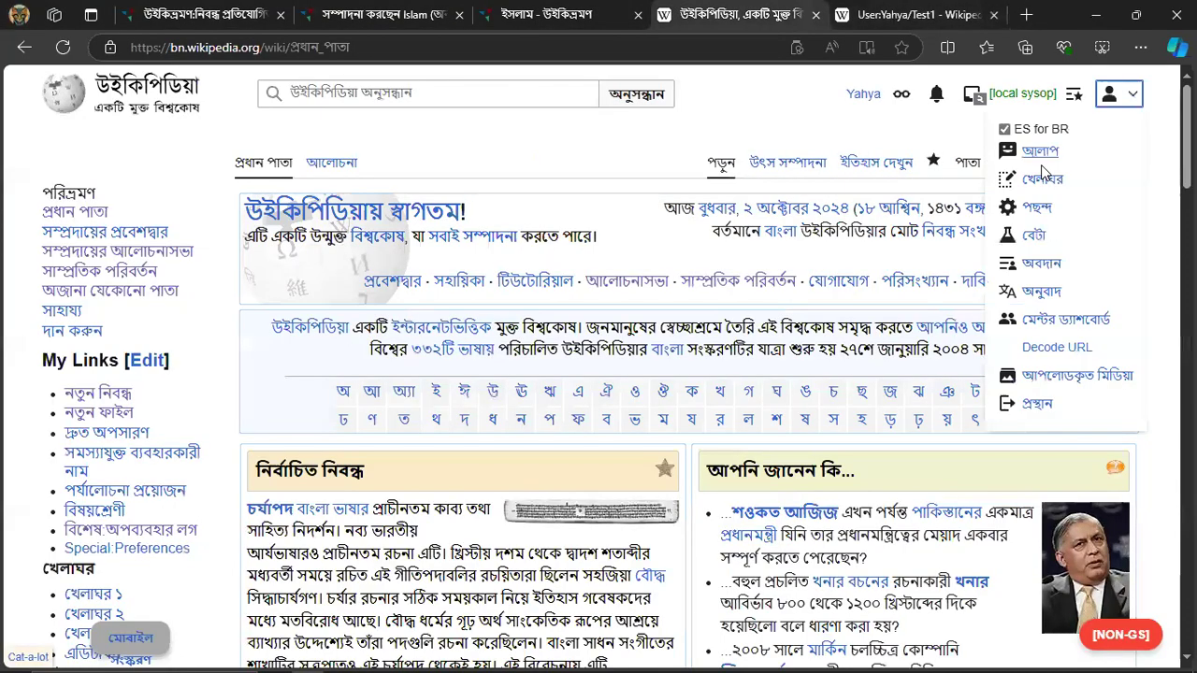
pyautogui.click(1029, 295)
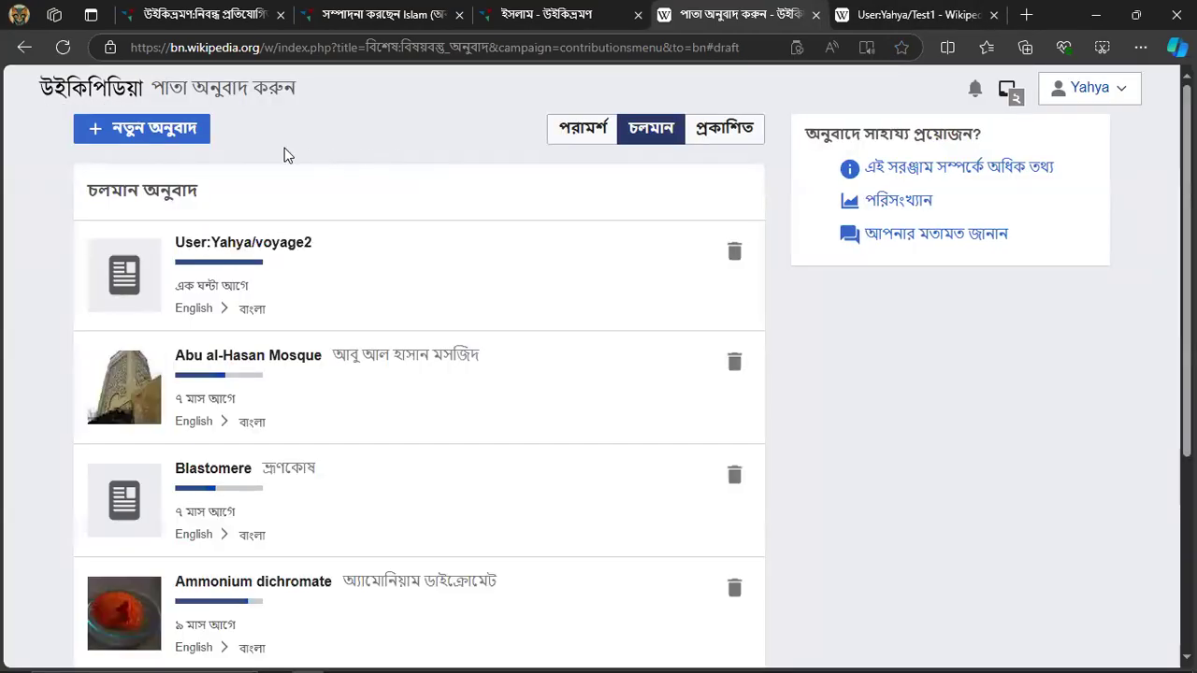
pyautogui.click(156, 127)
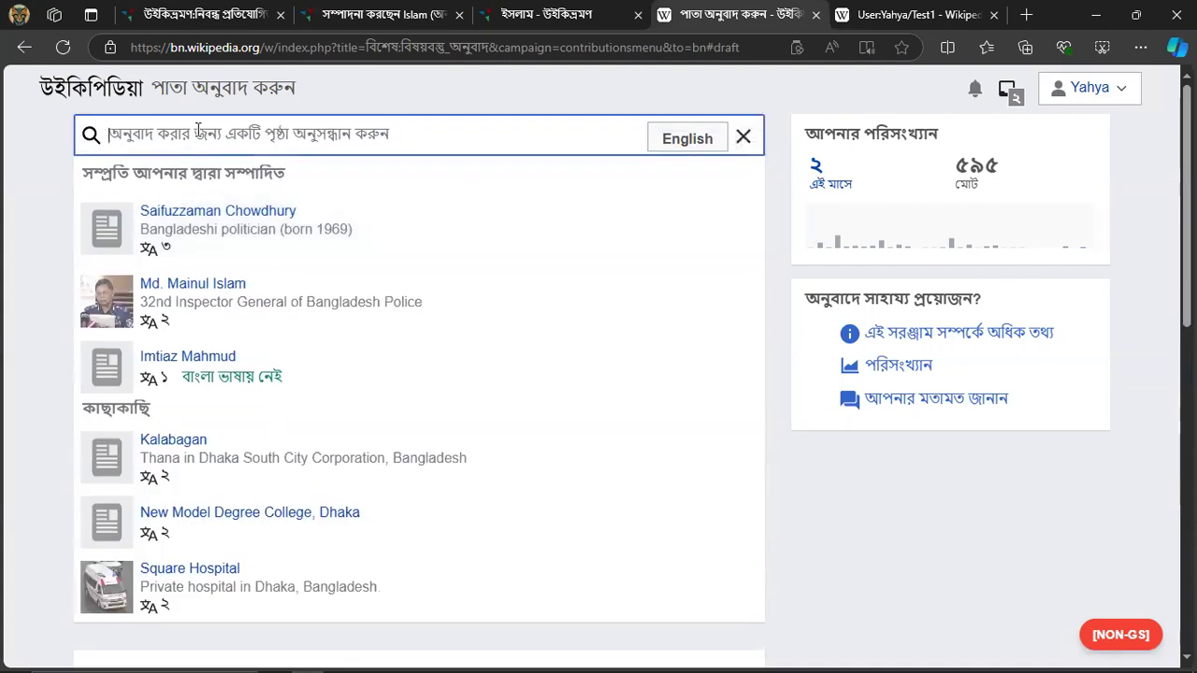
# - Copy the title of the Test1 user subpage and search for it as the English page to translate
pyautogui.click(921, 13)
pyautogui.moveTo(412, 169); pyautogui.dragTo(211, 159)
pyautogui.hotkey('ctrl', 'c')
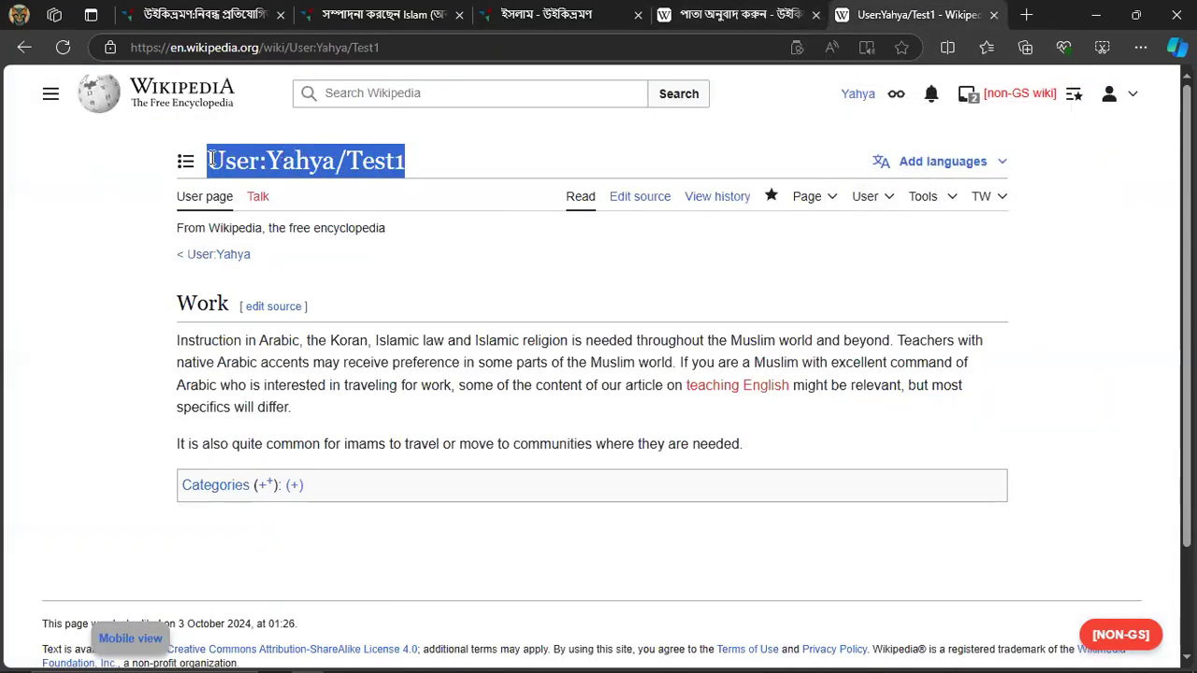
pyautogui.click(716, 11)
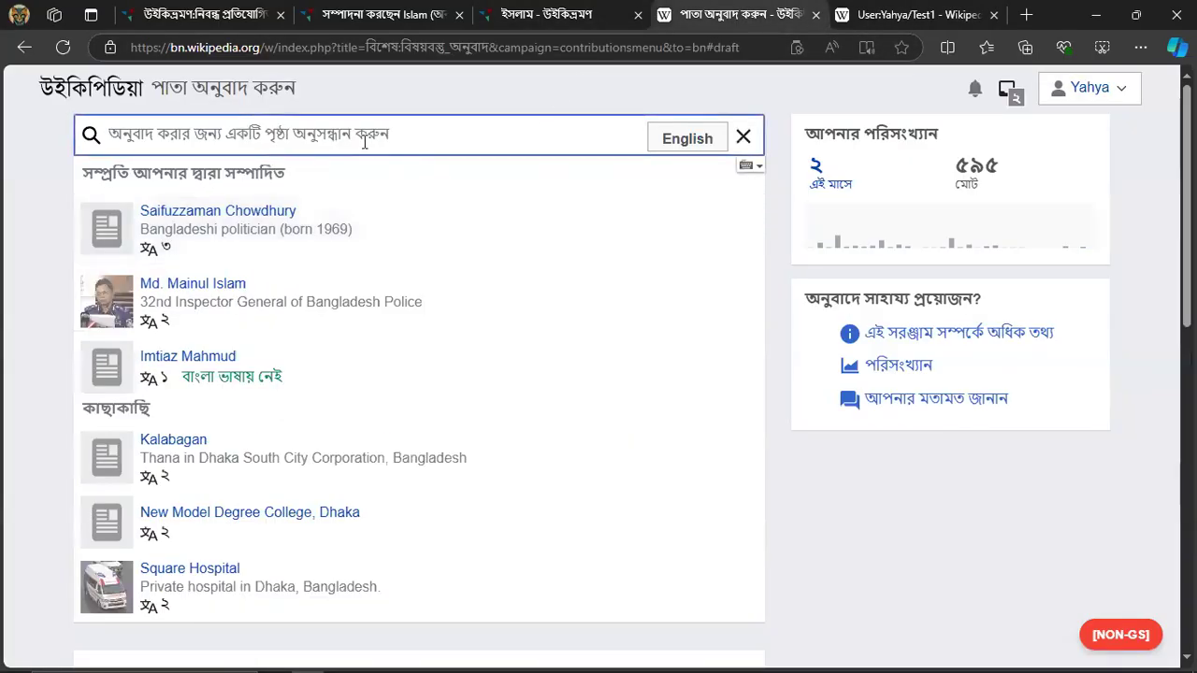
pyautogui.hotkey('ctrl', 'v')
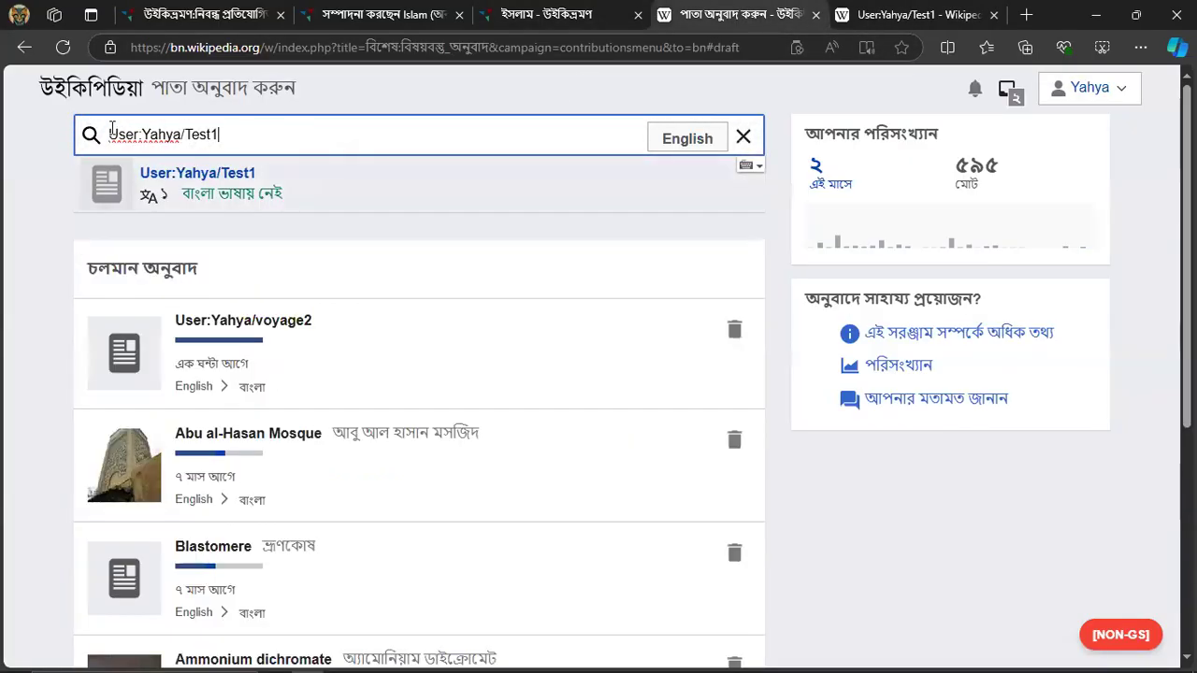
# - Start the English-to-Bengali translation of the Test1 page and add translations of the Work heading and its first paragraph
pyautogui.moveTo(219, 135); pyautogui.dragTo(90, 134)
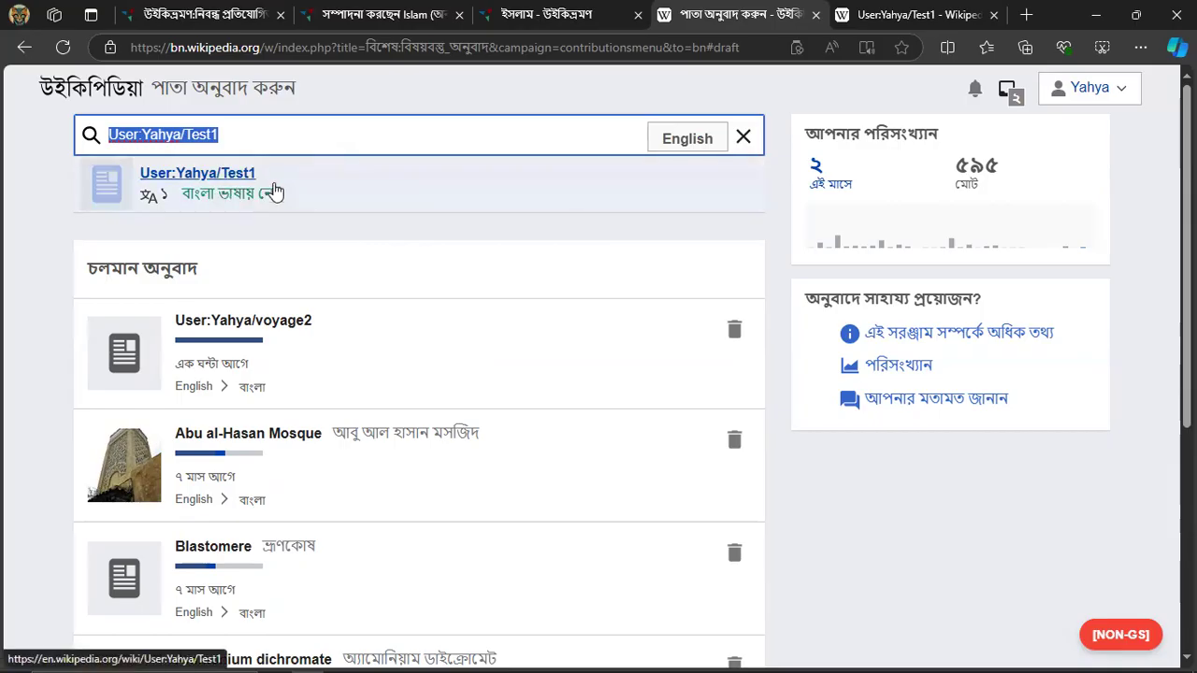
pyautogui.click(275, 192)
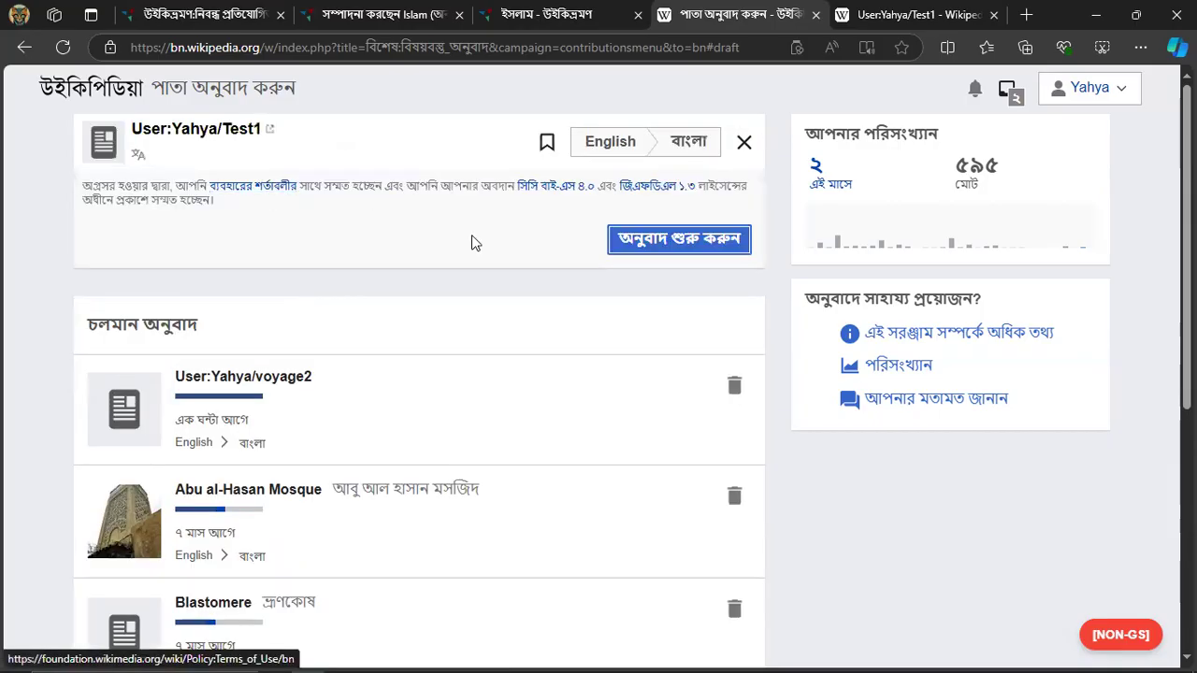
pyautogui.click(663, 246)
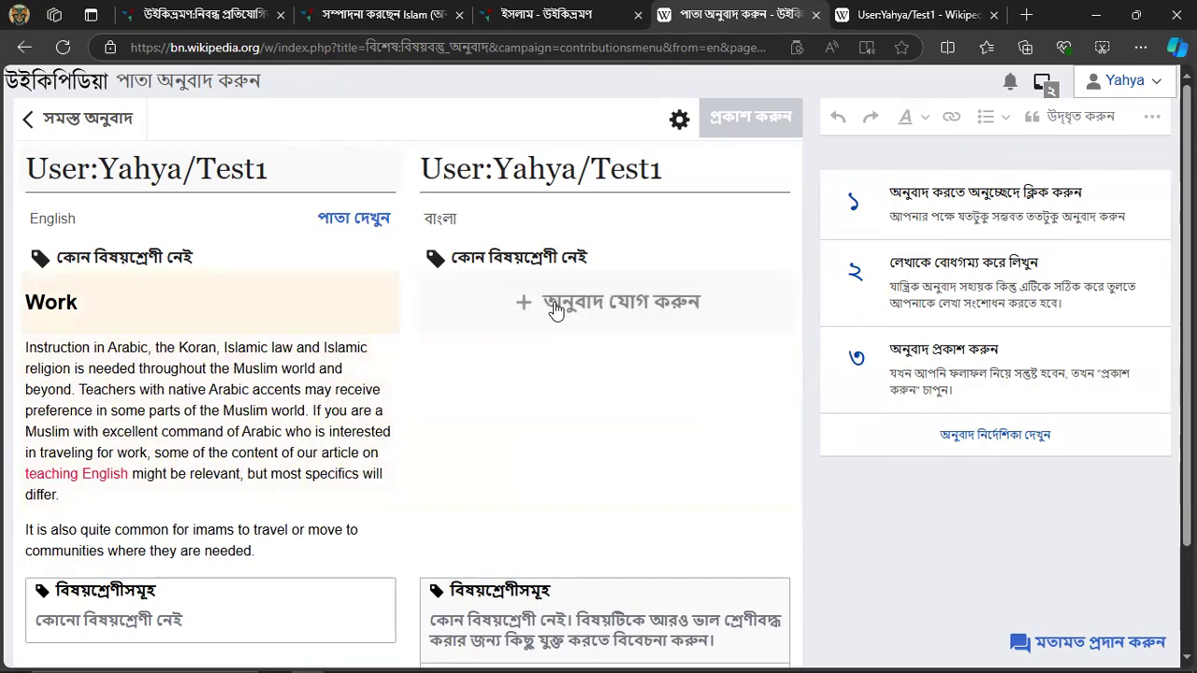
pyautogui.click(556, 311)
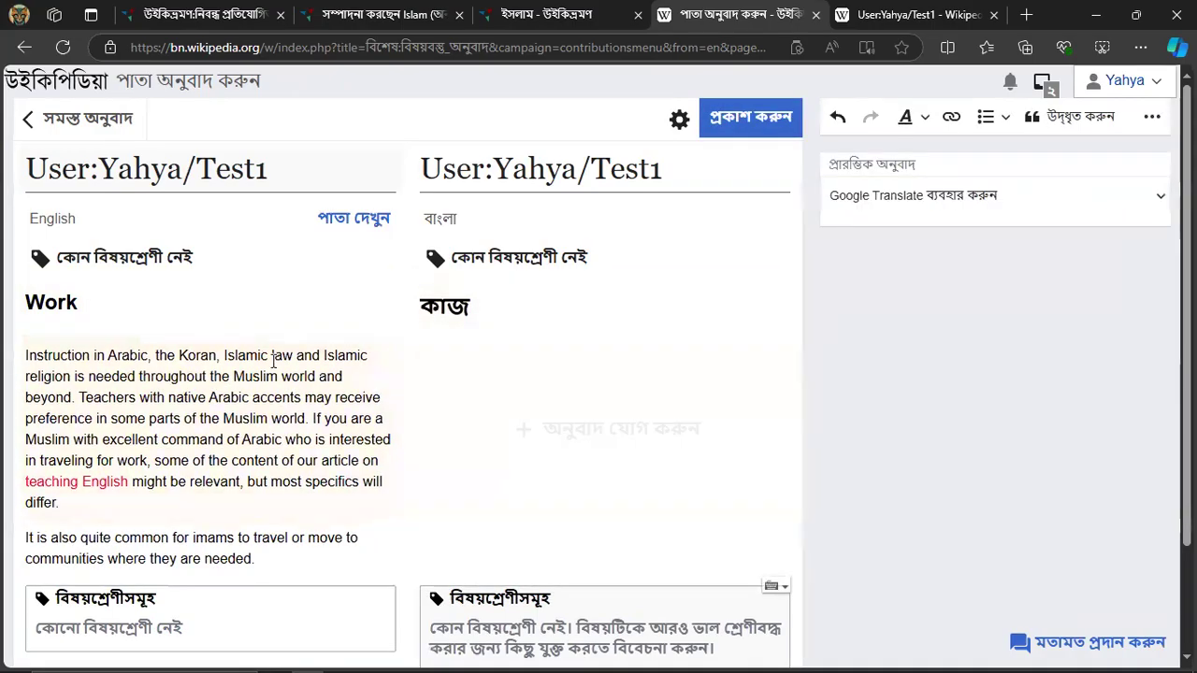
pyautogui.click(505, 409)
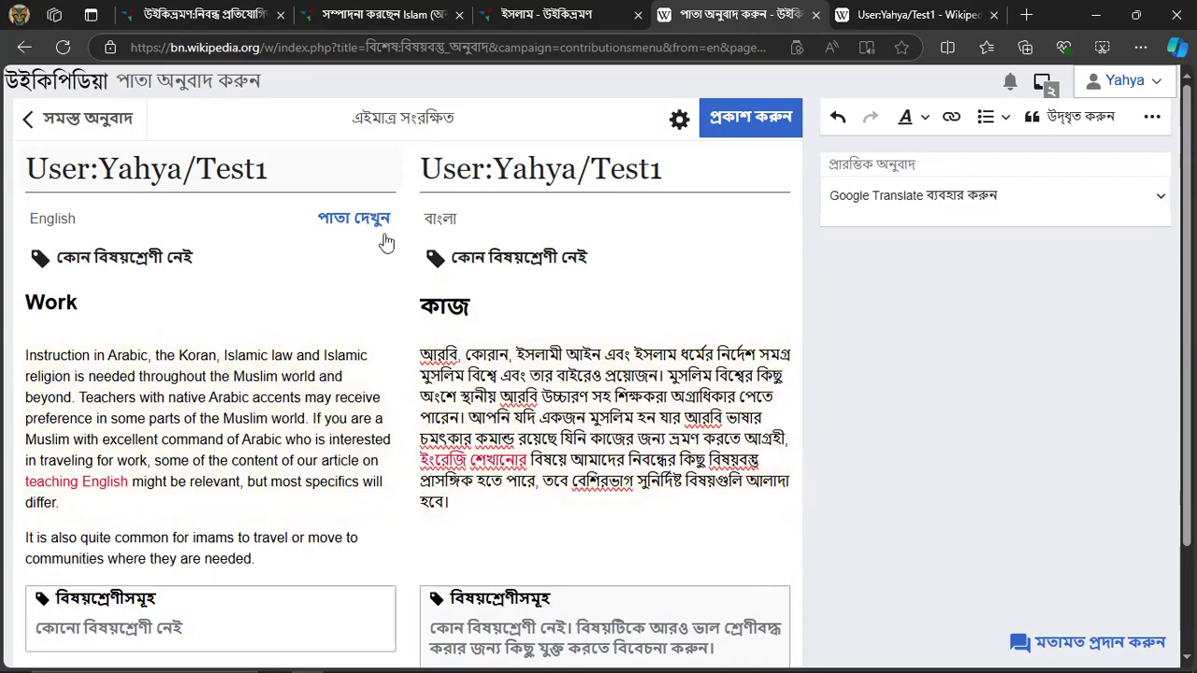
# - Try to publish the unedited machine translation of the Test1 page
pyautogui.click(737, 122)
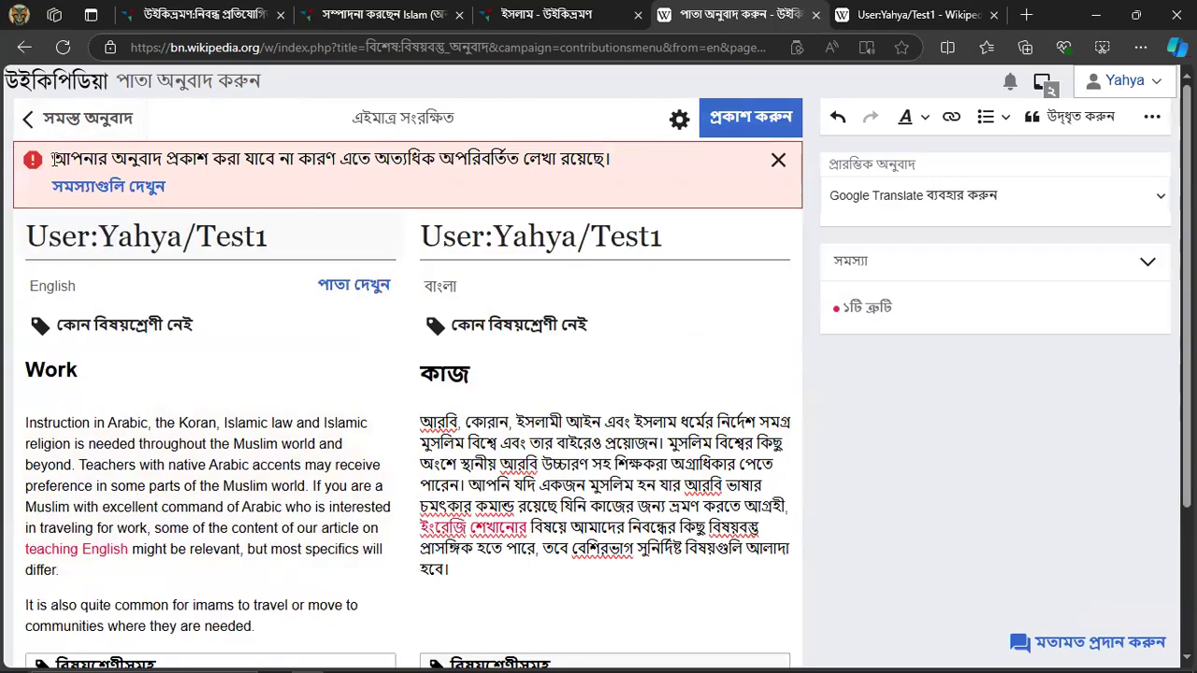
pyautogui.moveTo(66, 157); pyautogui.dragTo(610, 178)
pyautogui.click(778, 160)
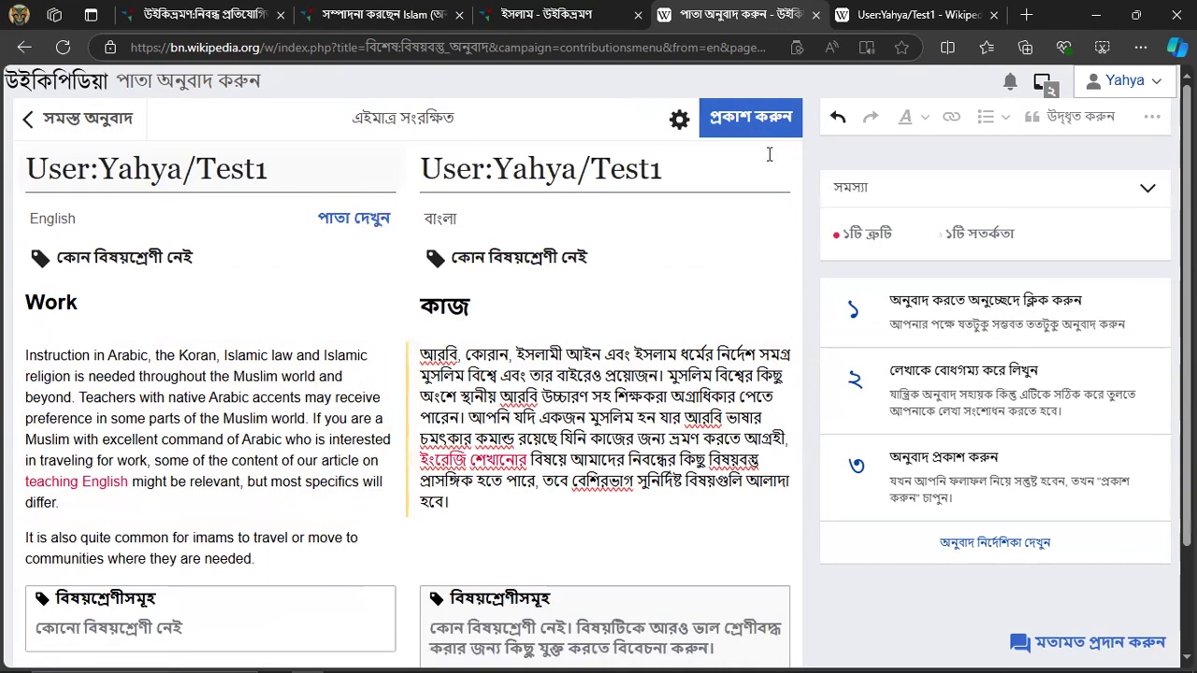
# - Add the filler text "fhahdof" at the end of the first translated Bengali paragraph
pyautogui.scroll(-2, 540, 270)
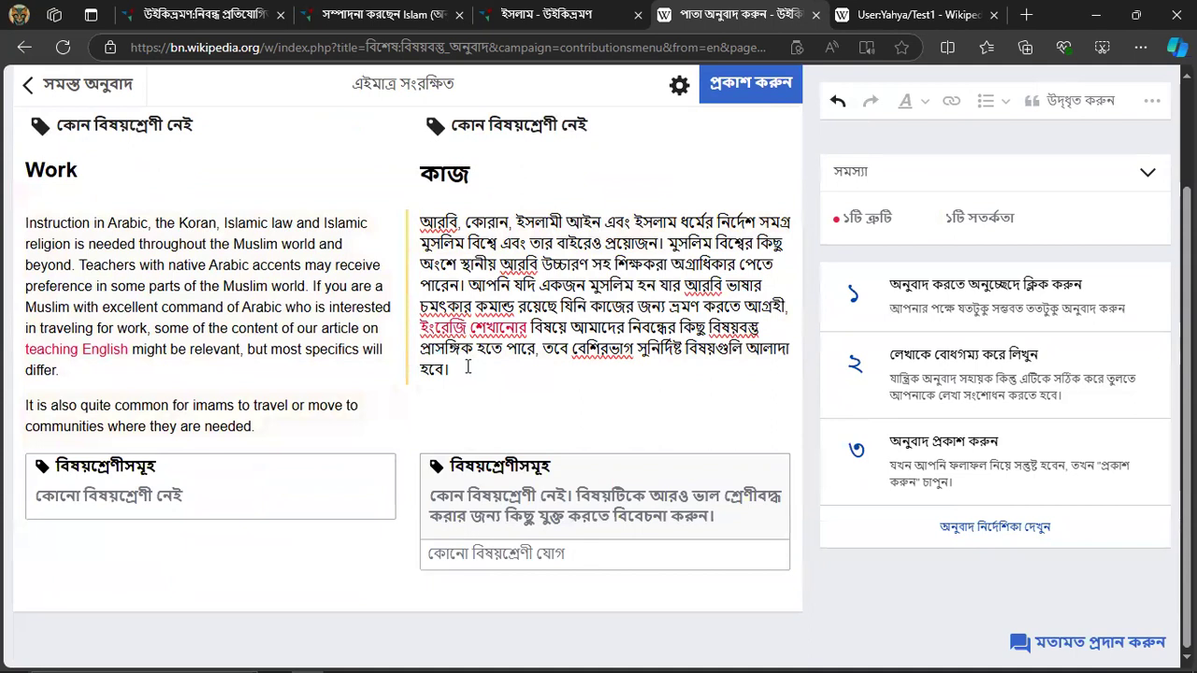
pyautogui.click(468, 368)
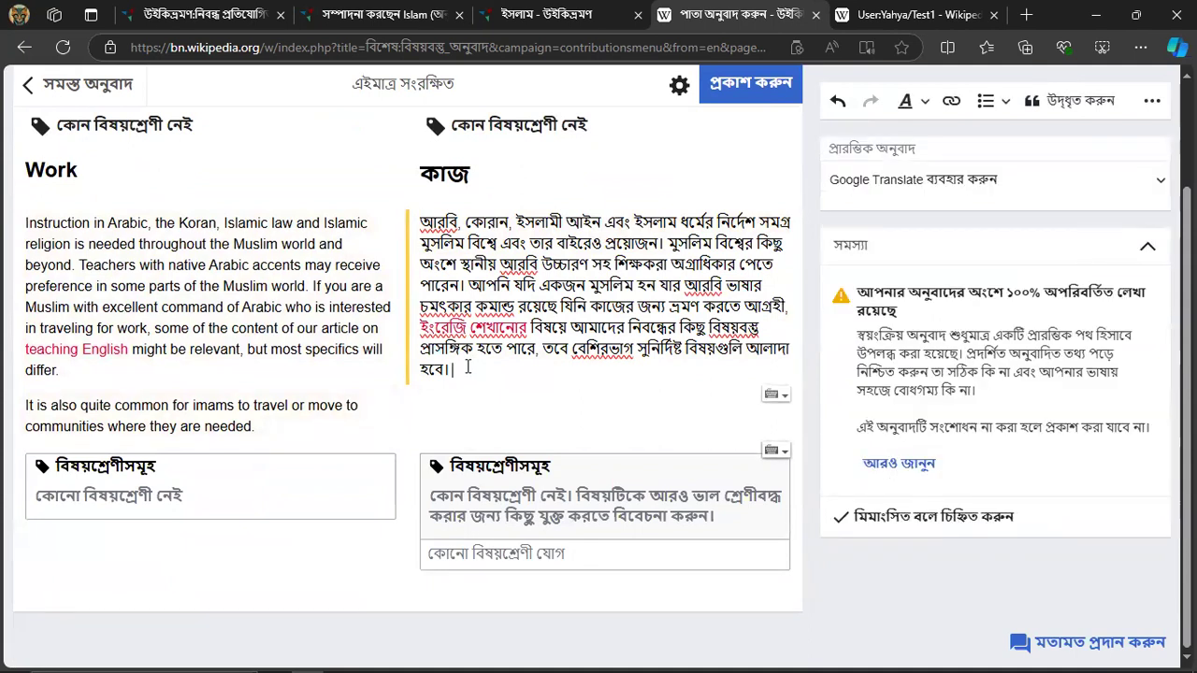
pyautogui.write('fhhdof')
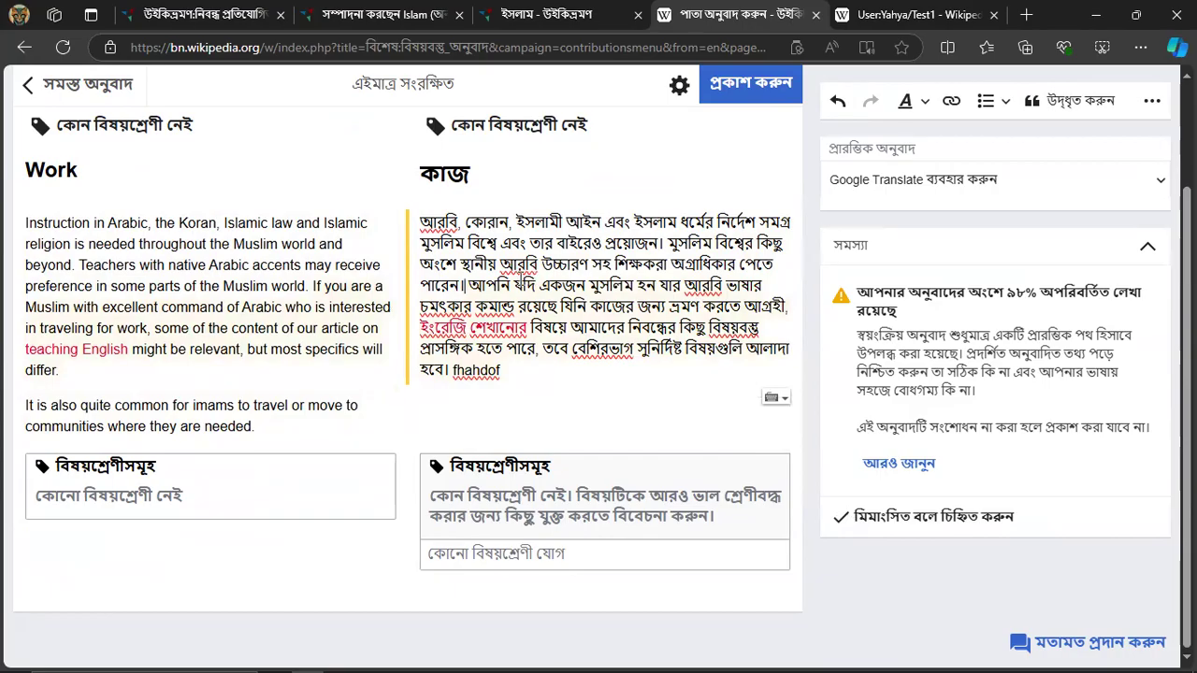
# - Insert the filler text "sdgsfa" after the second sentence of the Bengali paragraph, try publishing the translation, and dismiss the error
pyautogui.click(465, 285)
pyautogui.write('sdgsfa')
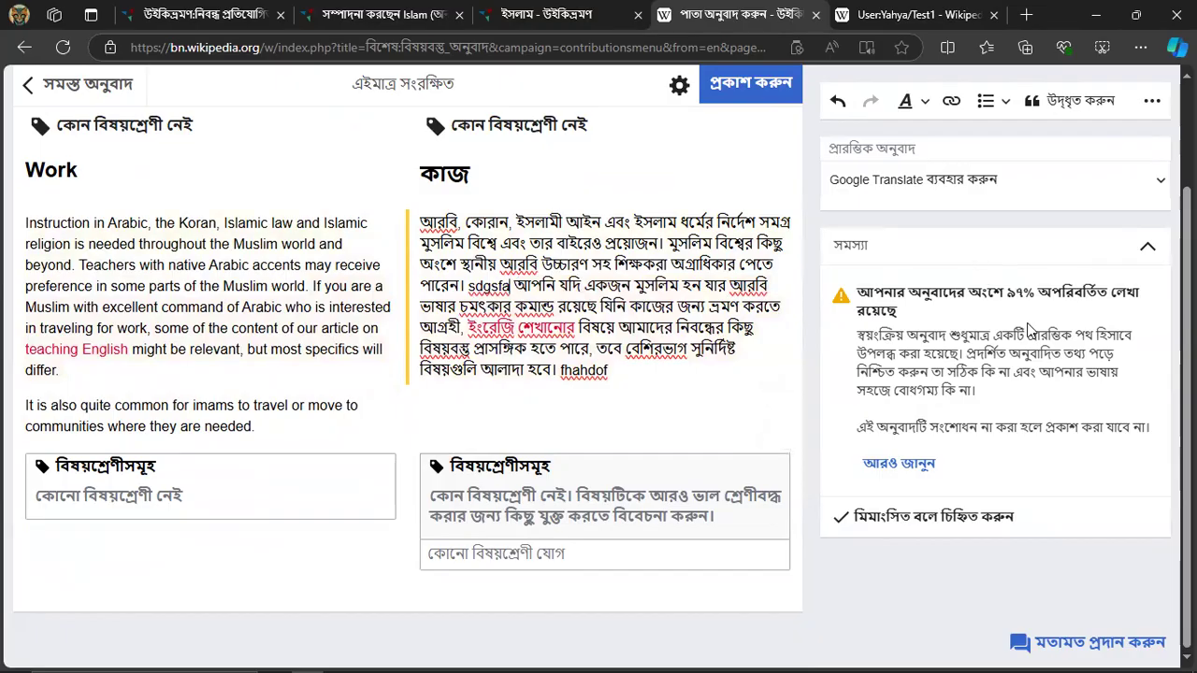
pyautogui.scroll(2, 723, 266)
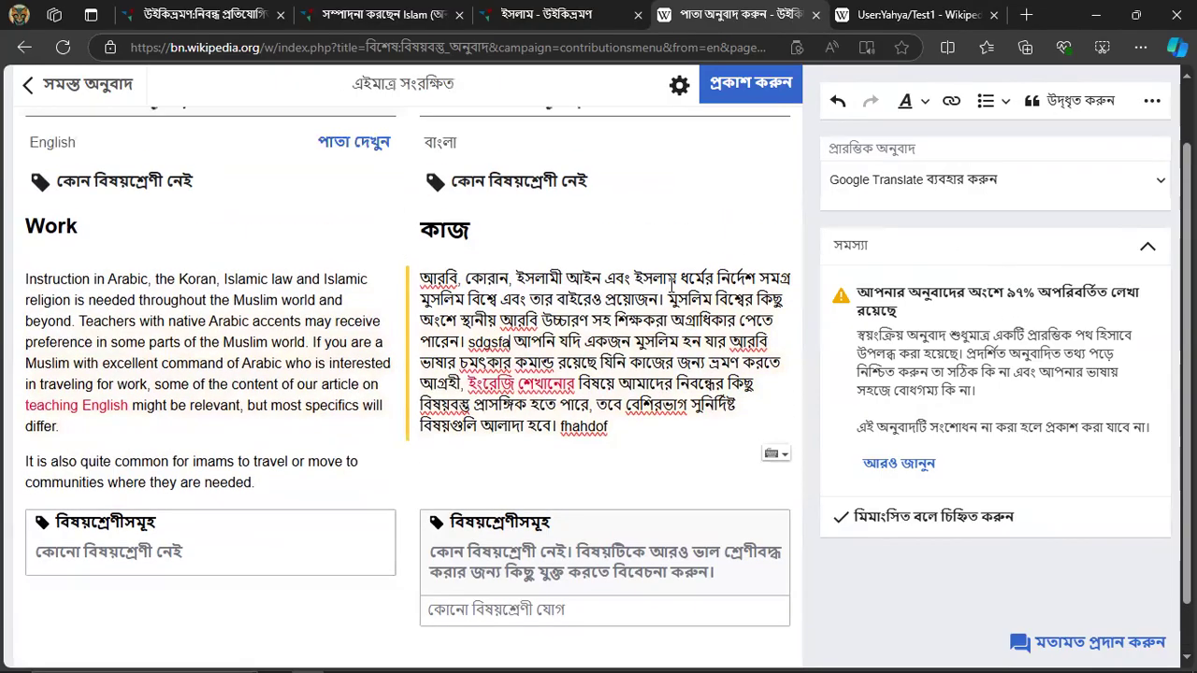
pyautogui.click(730, 122)
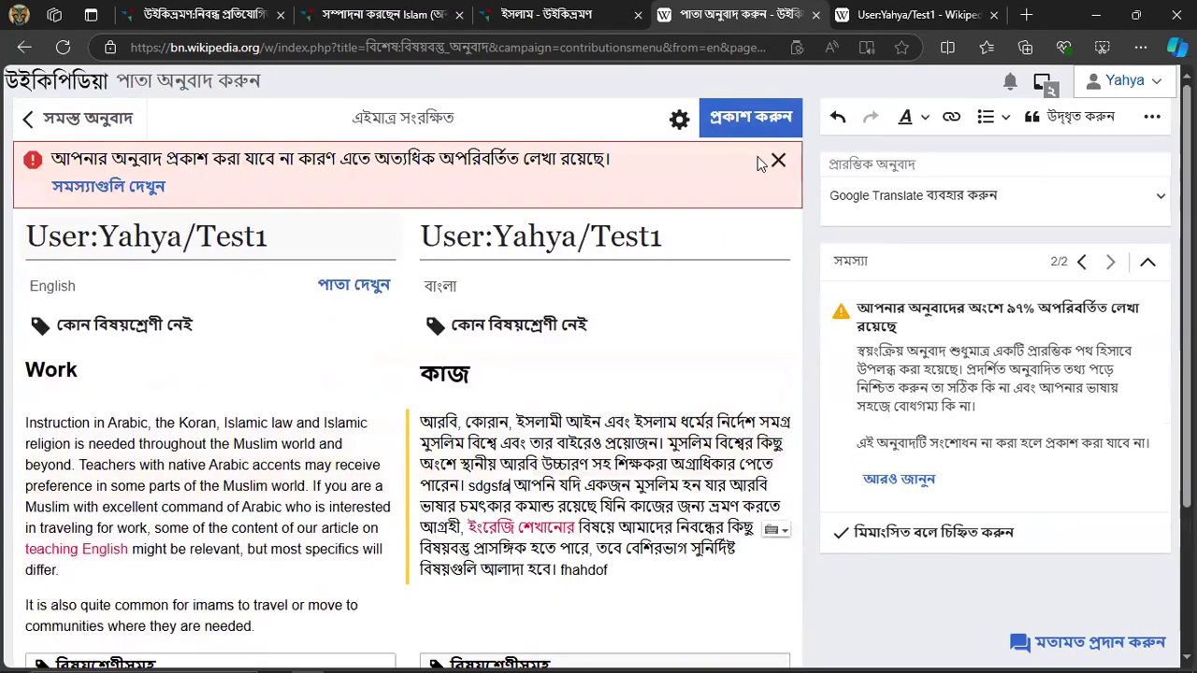
pyautogui.click(777, 162)
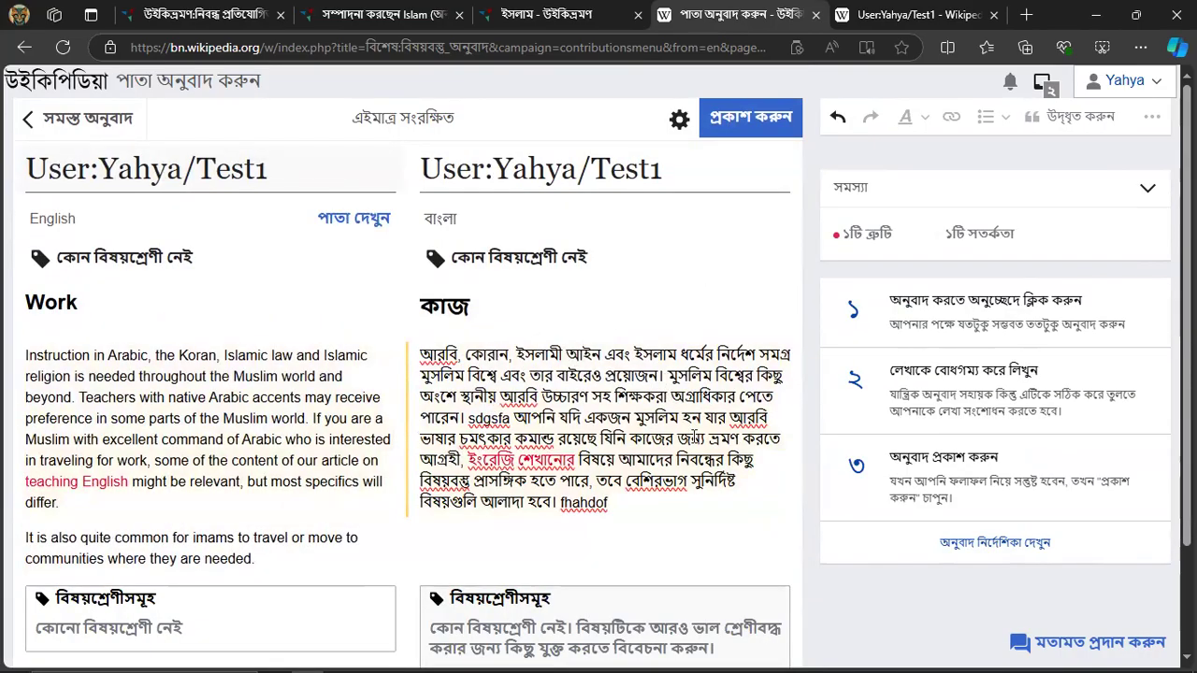
# - Insert the filler text "dfvasd" after the first sentence of the Bengali paragraph, try publishing again, and dismiss the error
pyautogui.click(662, 376)
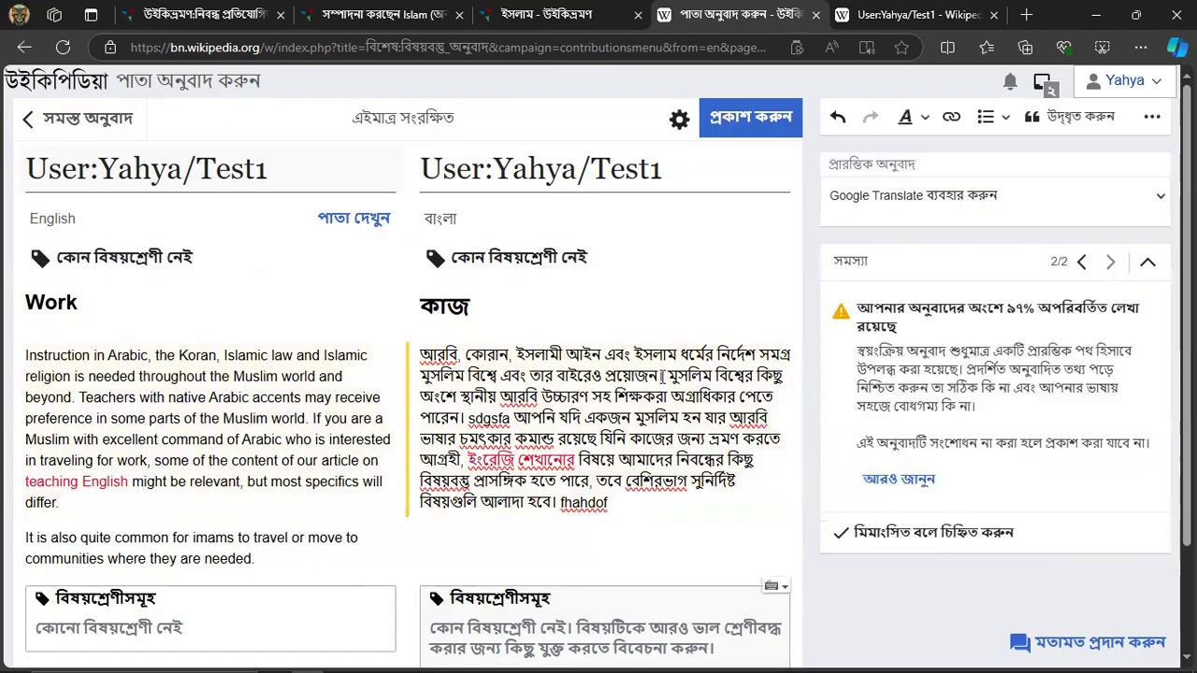
pyautogui.write('dfvasd')
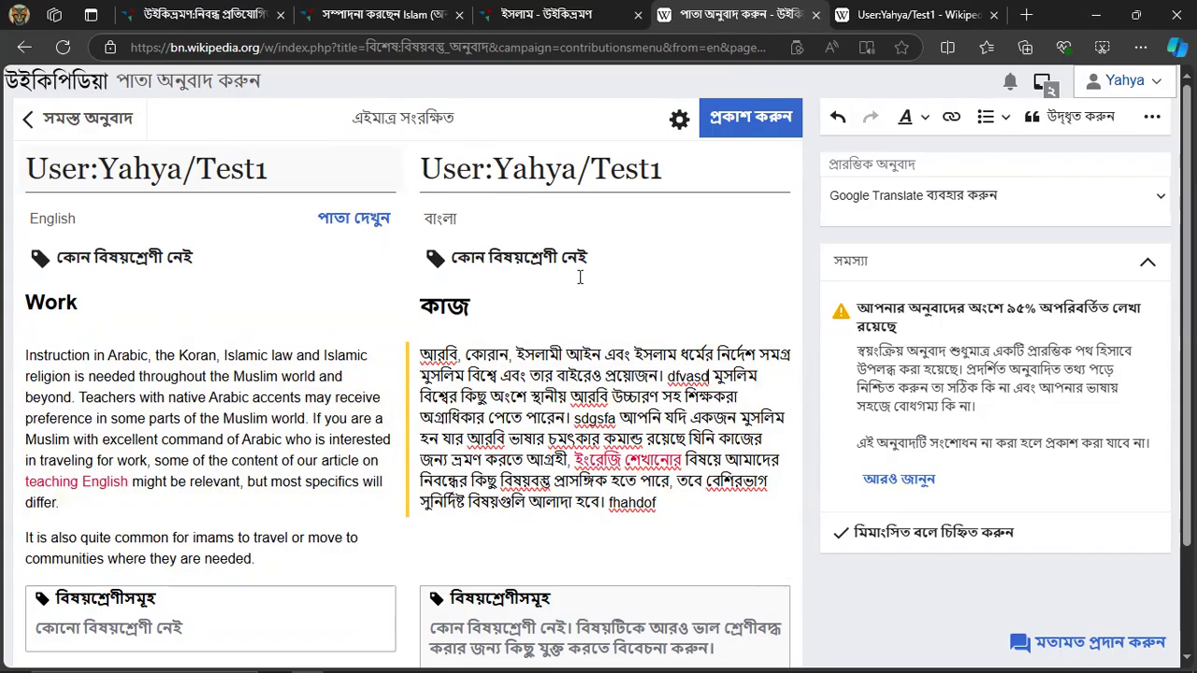
pyautogui.scroll(-3, 643, 372)
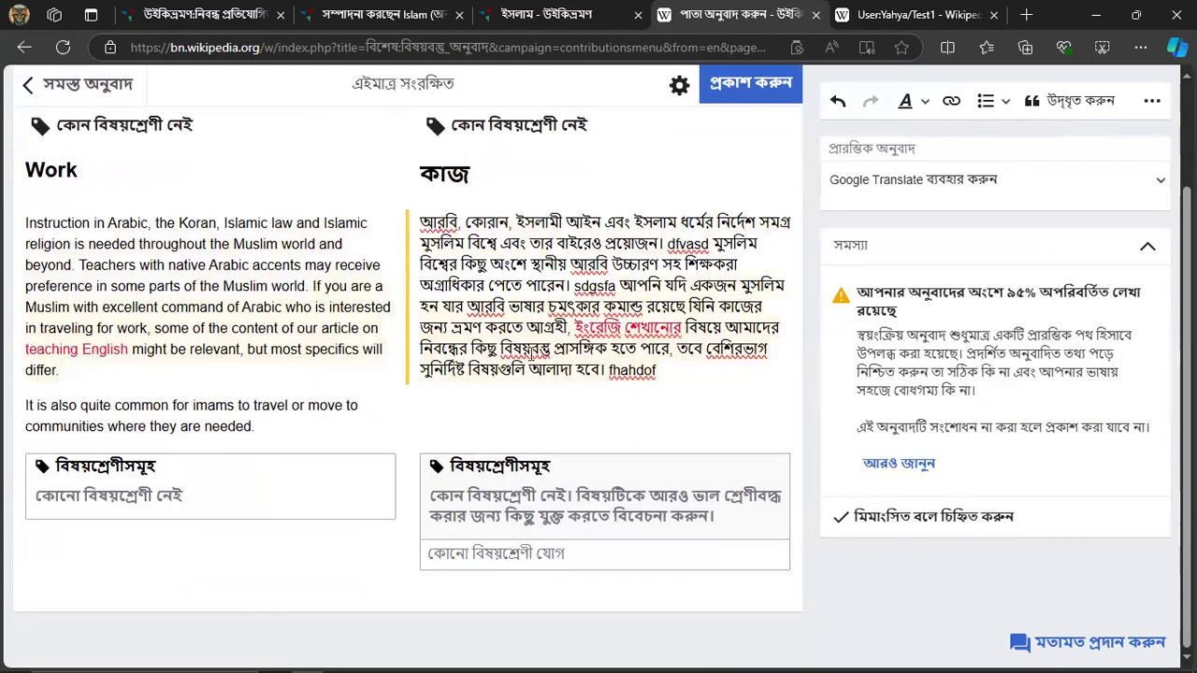
pyautogui.click(735, 105)
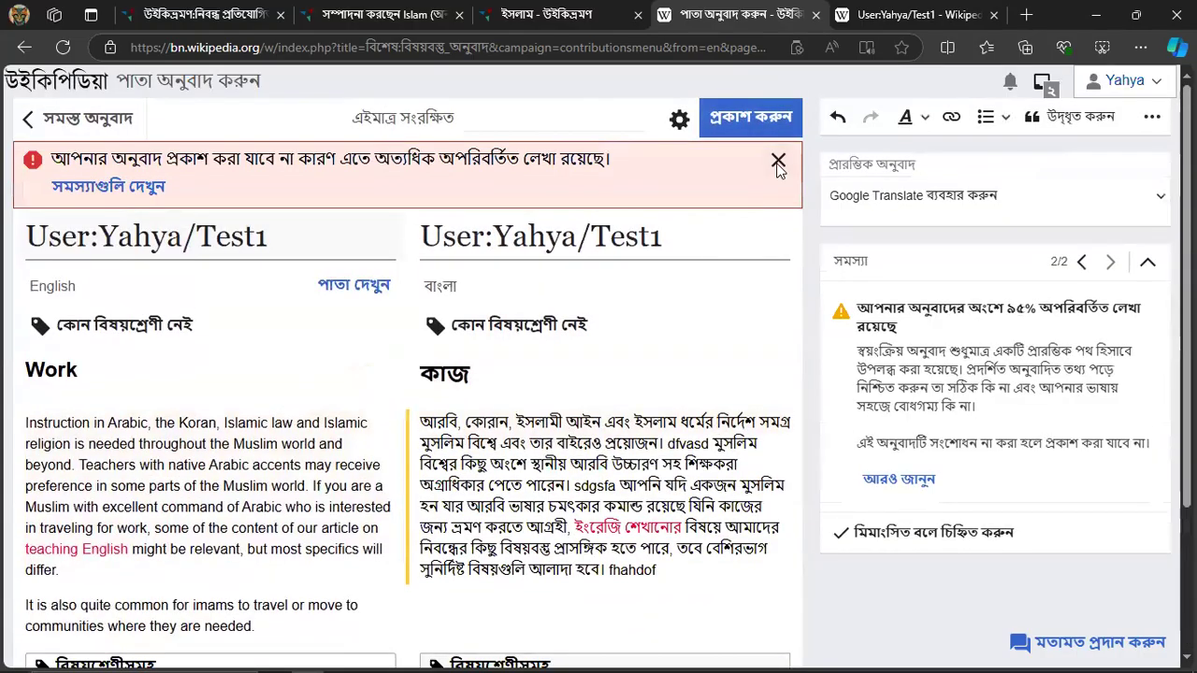
pyautogui.click(778, 161)
# - Add the filler text "xzczx" before "sdgsfa" and "zxczx" at the start of the Bengali paragraph
pyautogui.click(536, 438)
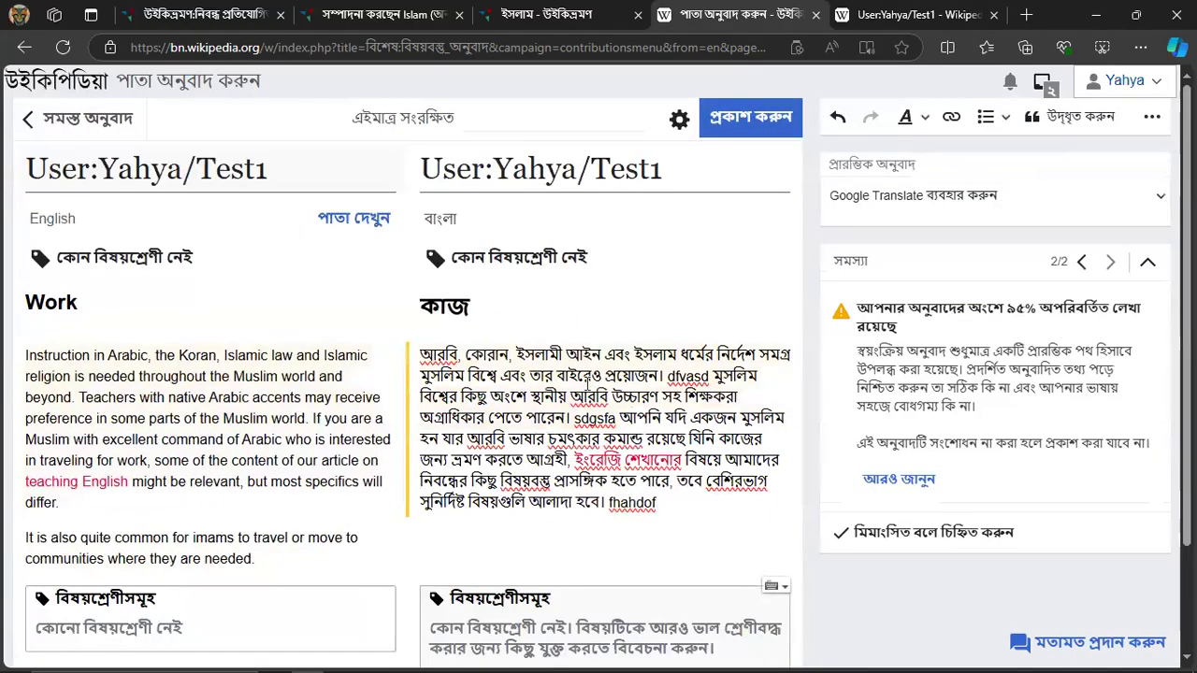
pyautogui.click(568, 418)
pyautogui.write('xzczx')
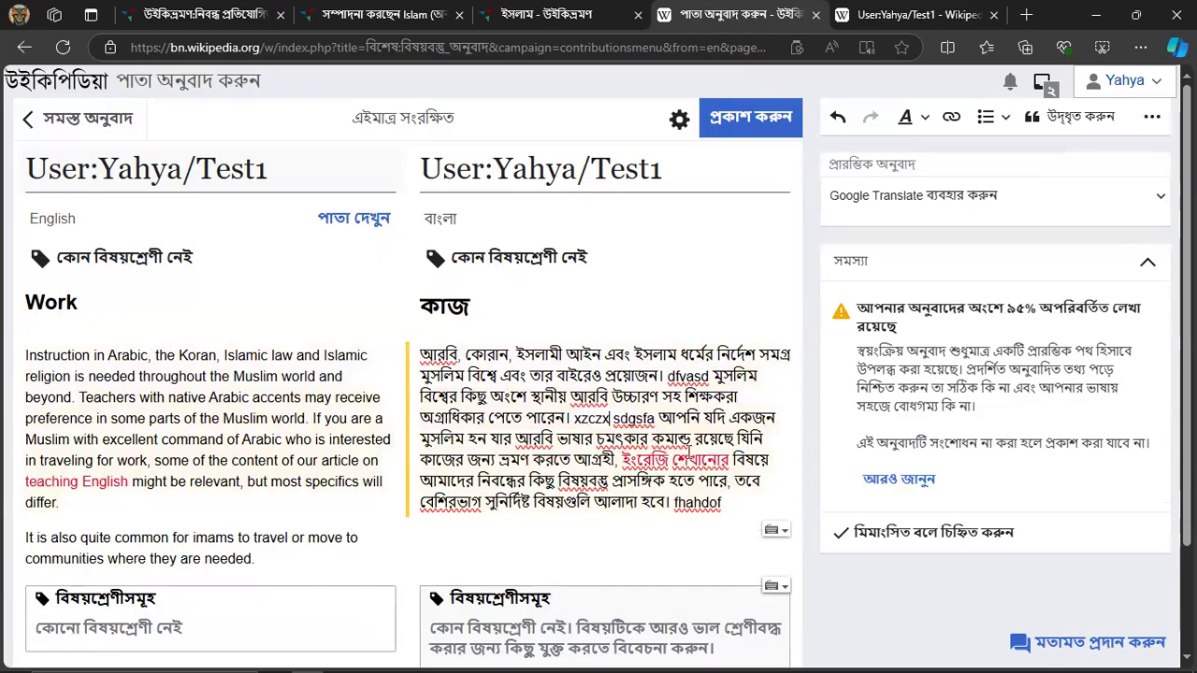
pyautogui.click(422, 355)
pyautogui.write('zxczx')
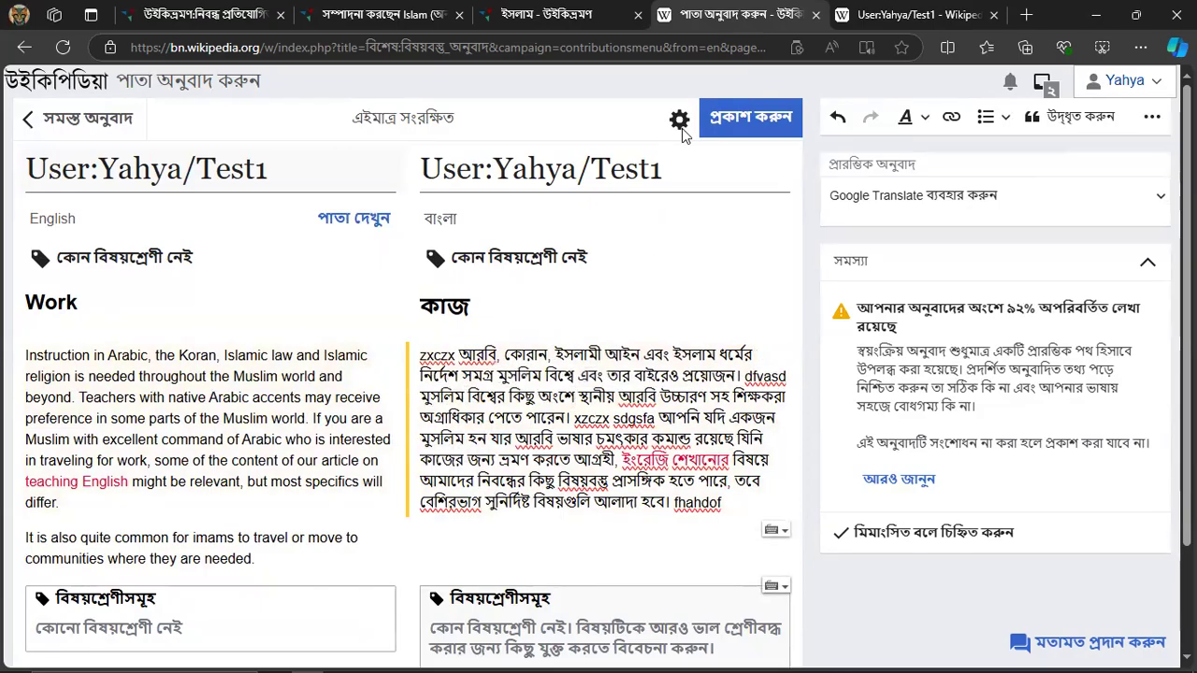
# - Publish the translation despite the remaining issues and open the published Bengali Test1 user subpage
pyautogui.click(717, 128)
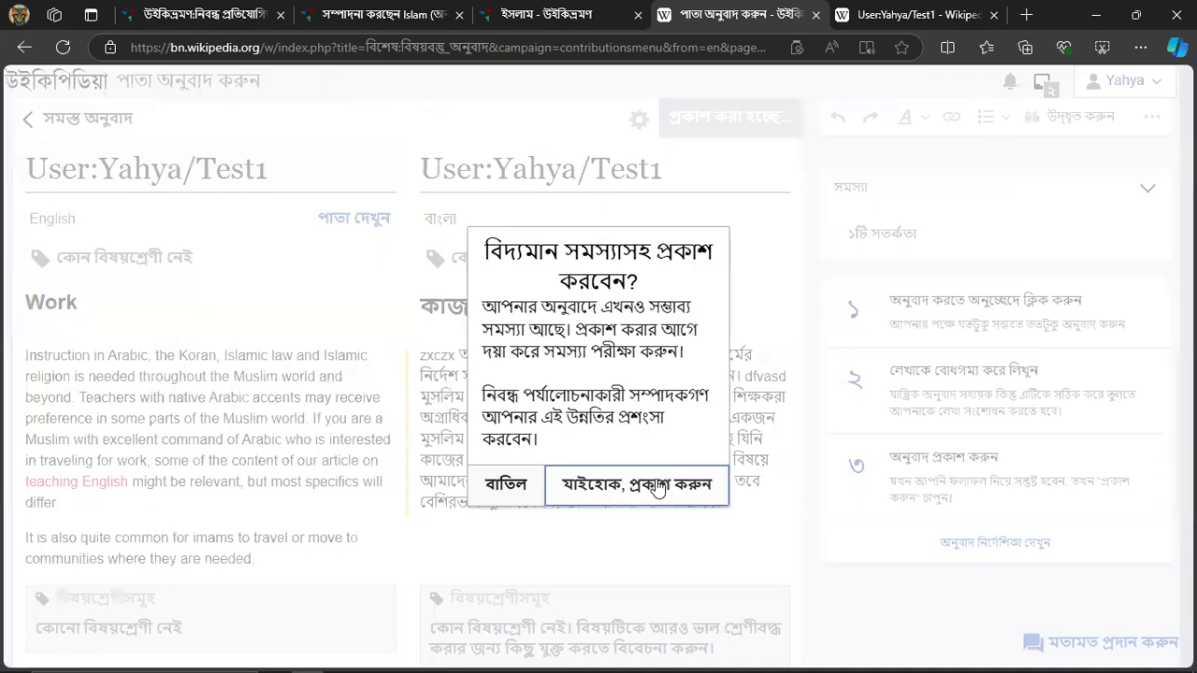
pyautogui.click(643, 479)
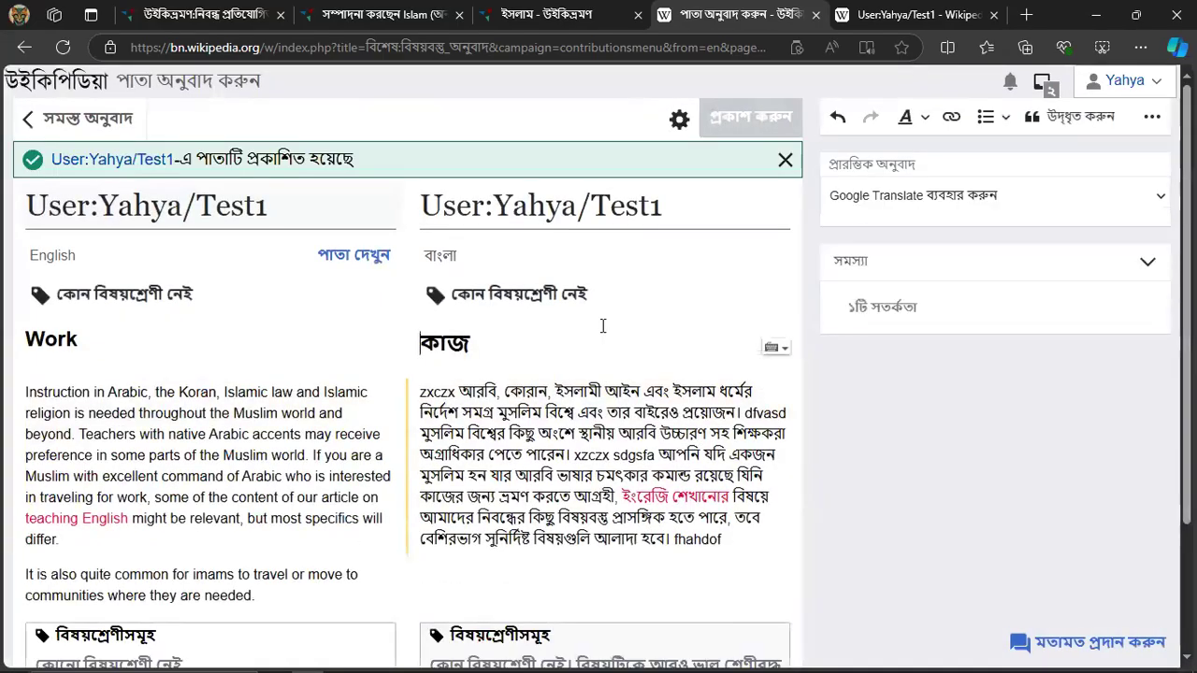
pyautogui.click(126, 165)
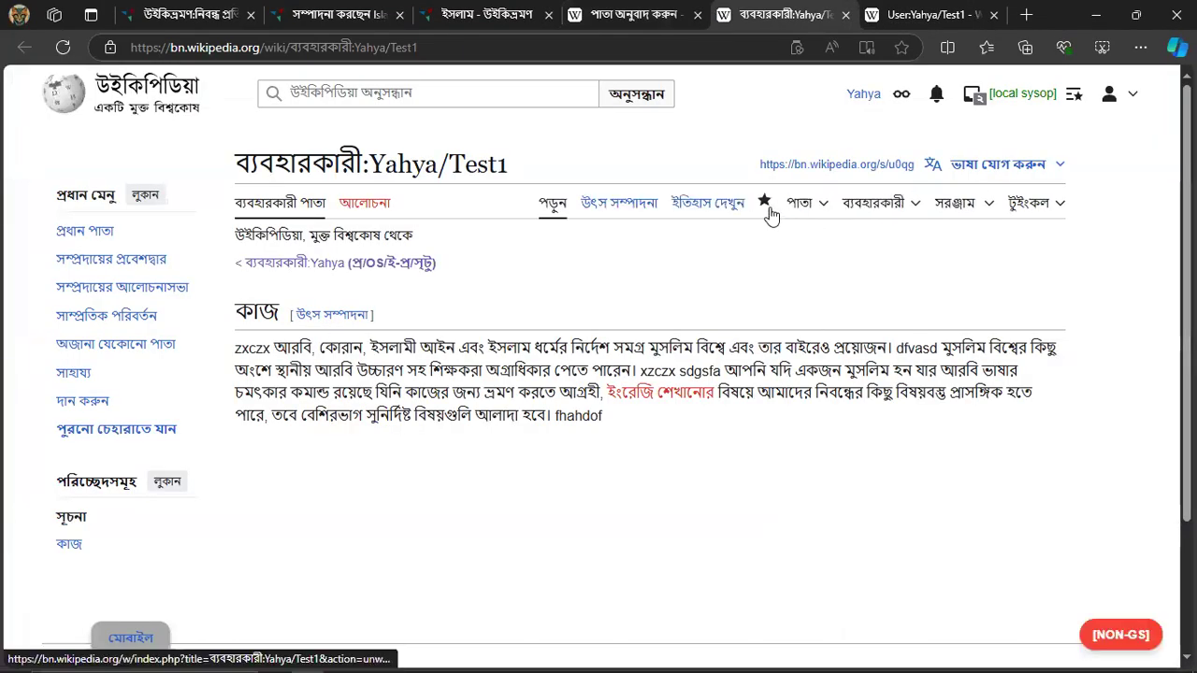
# - Open the source of the published Test1 page and copy all of its translated wikitext
pyautogui.click(607, 217)
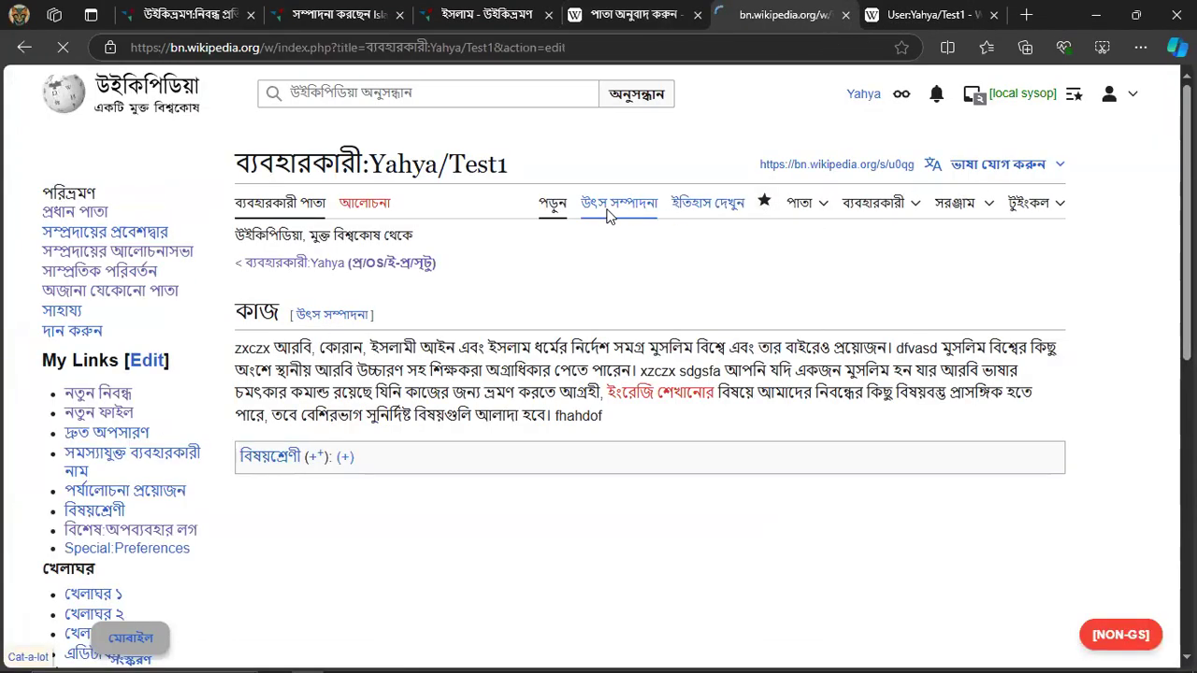
pyautogui.scroll(-3, 428, 282)
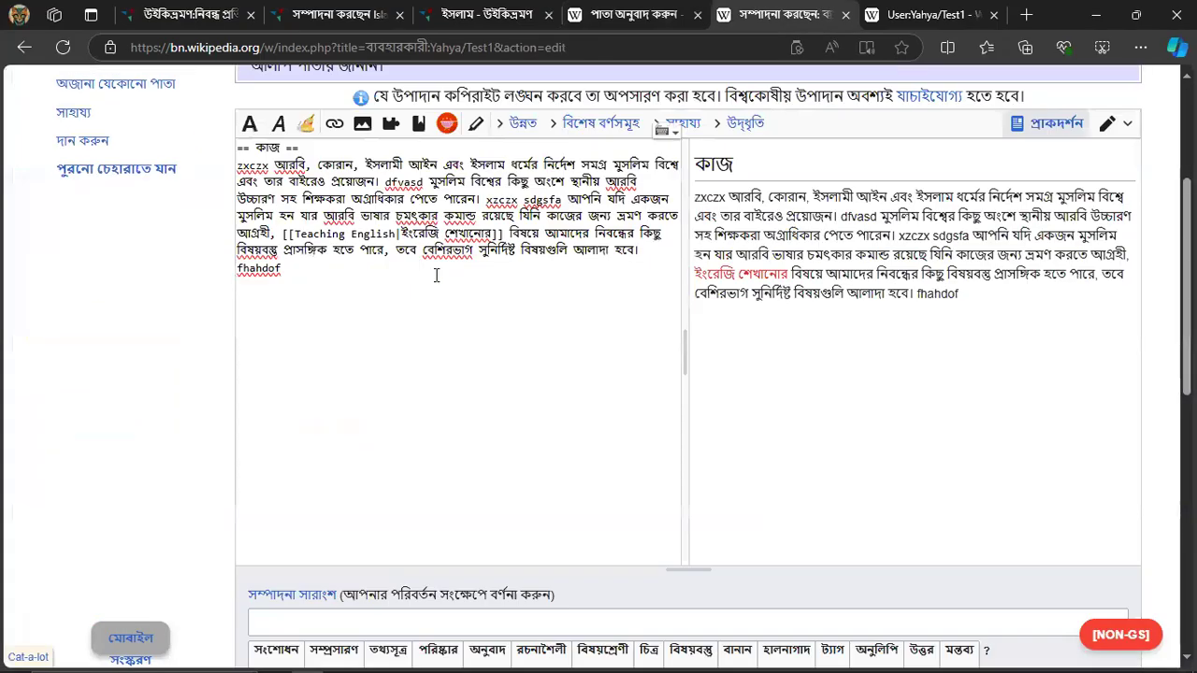
pyautogui.hotkey('ctrl', 'a')
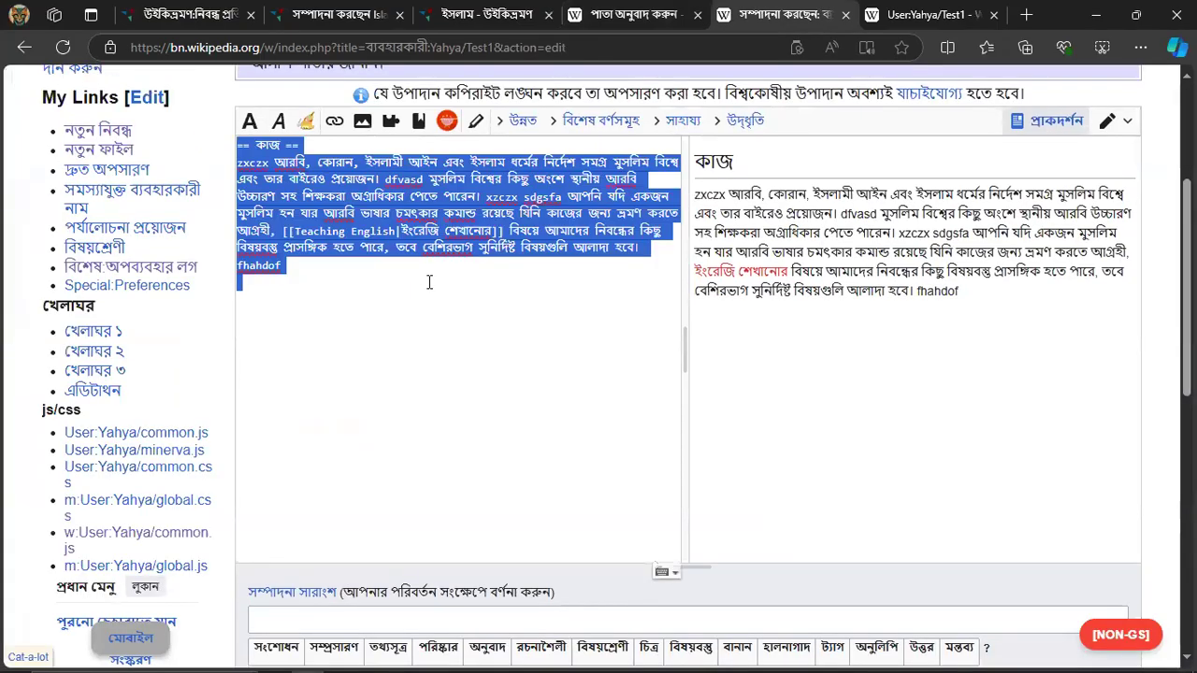
# - Switch to the Bengali Wikivoyage article ইসলাম and open its source for editing
pyautogui.click(483, 13)
pyautogui.scroll(-6, 513, 224)
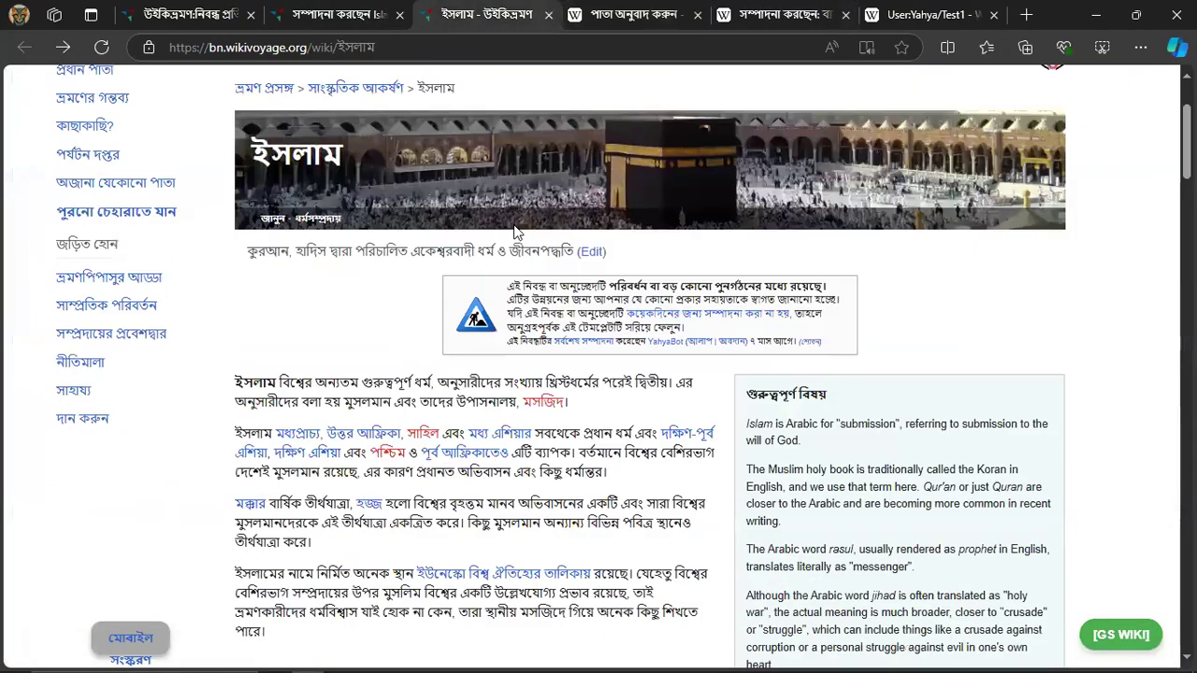
pyautogui.scroll(-5, 514, 224)
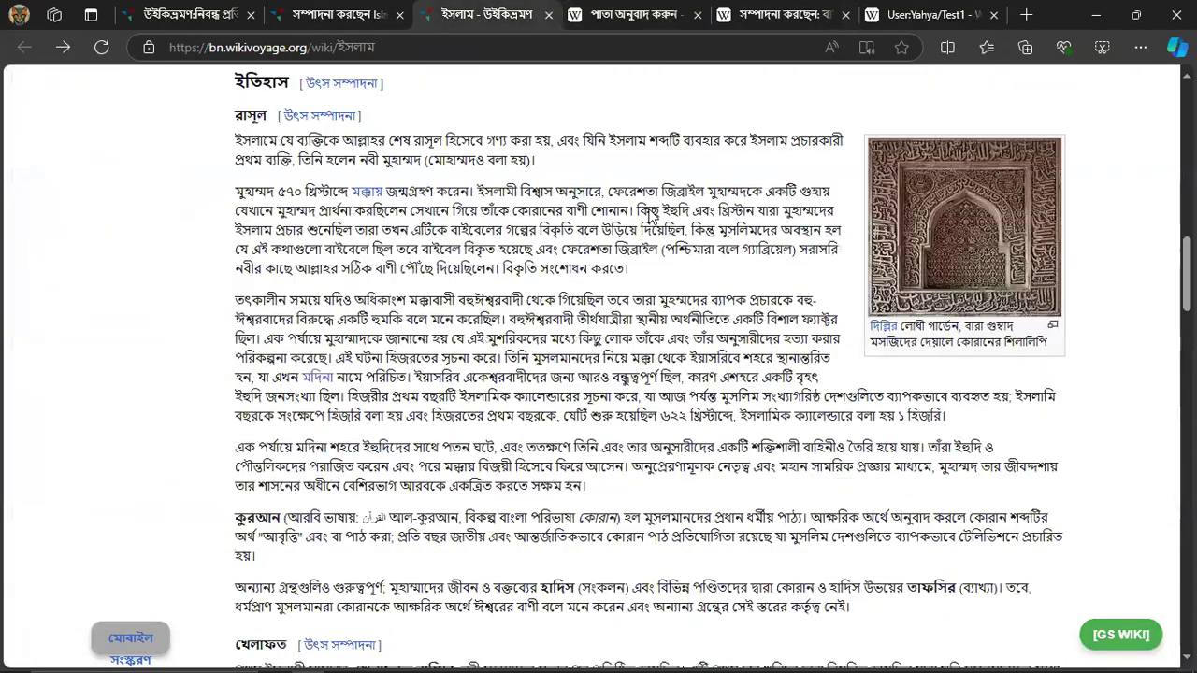
pyautogui.press('Home')
pyautogui.click(725, 194)
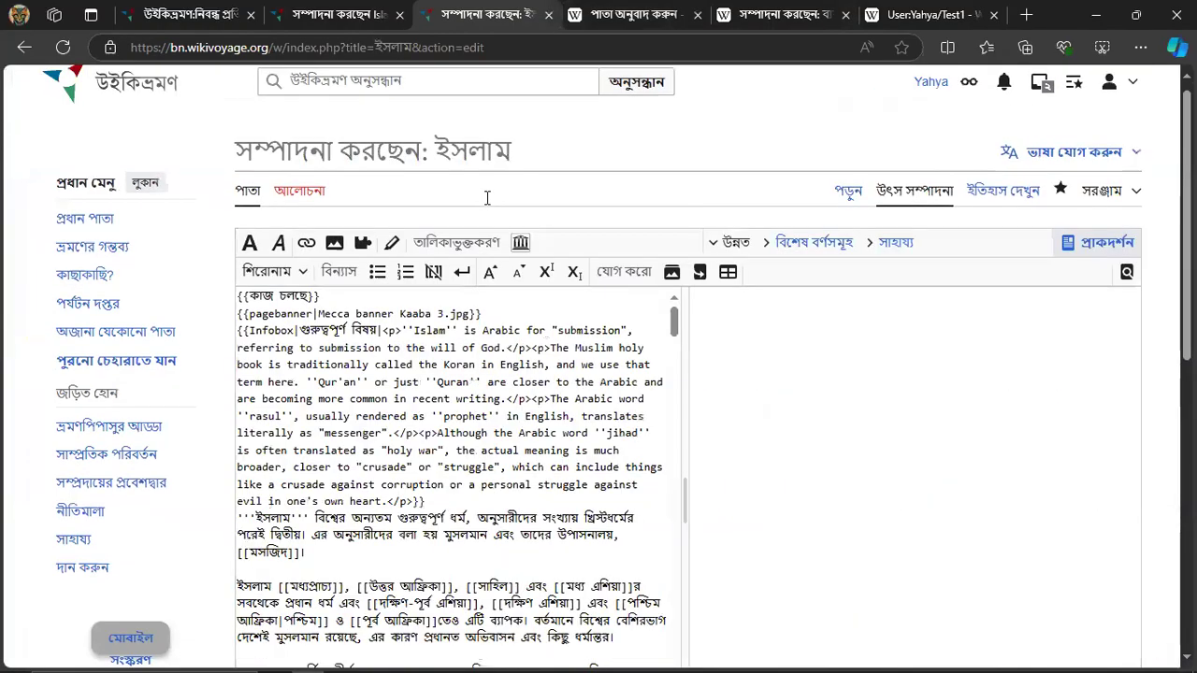
# - Paste the translated কাজ section after the ধর্মসম্প্রদায় section, above the {{এর অংশ|সাংস্কৃতিক আকর্ষণ}} template
pyautogui.scroll(-15, 416, 367)
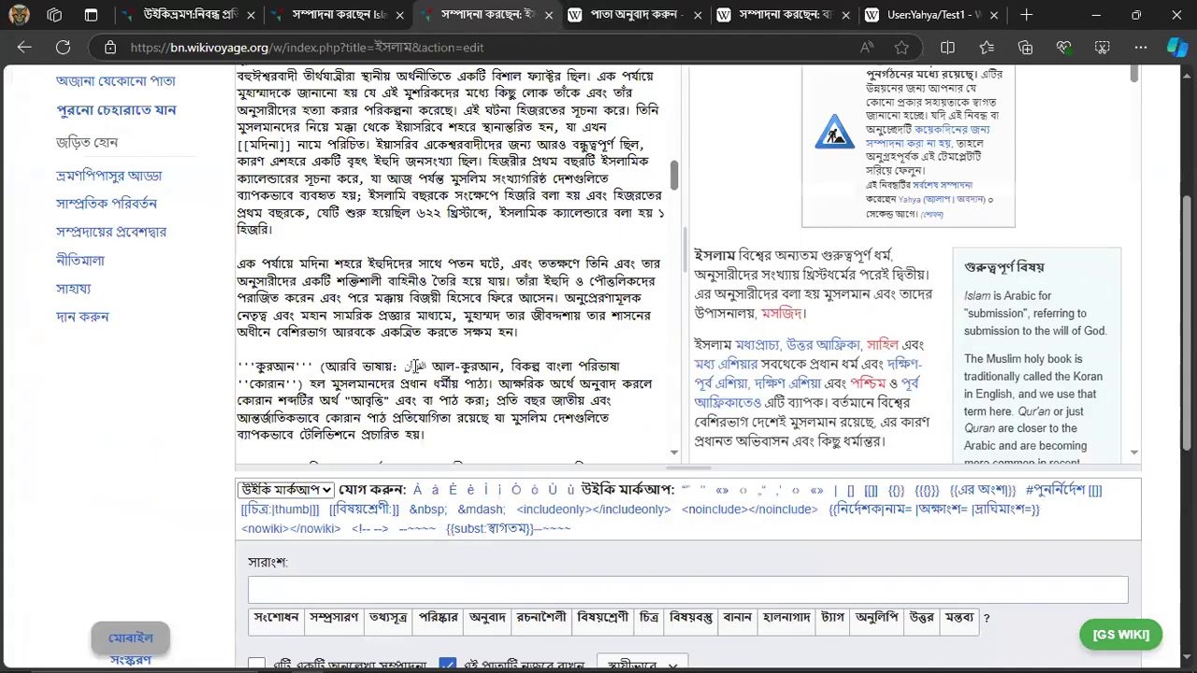
pyautogui.scroll(-10, 416, 366)
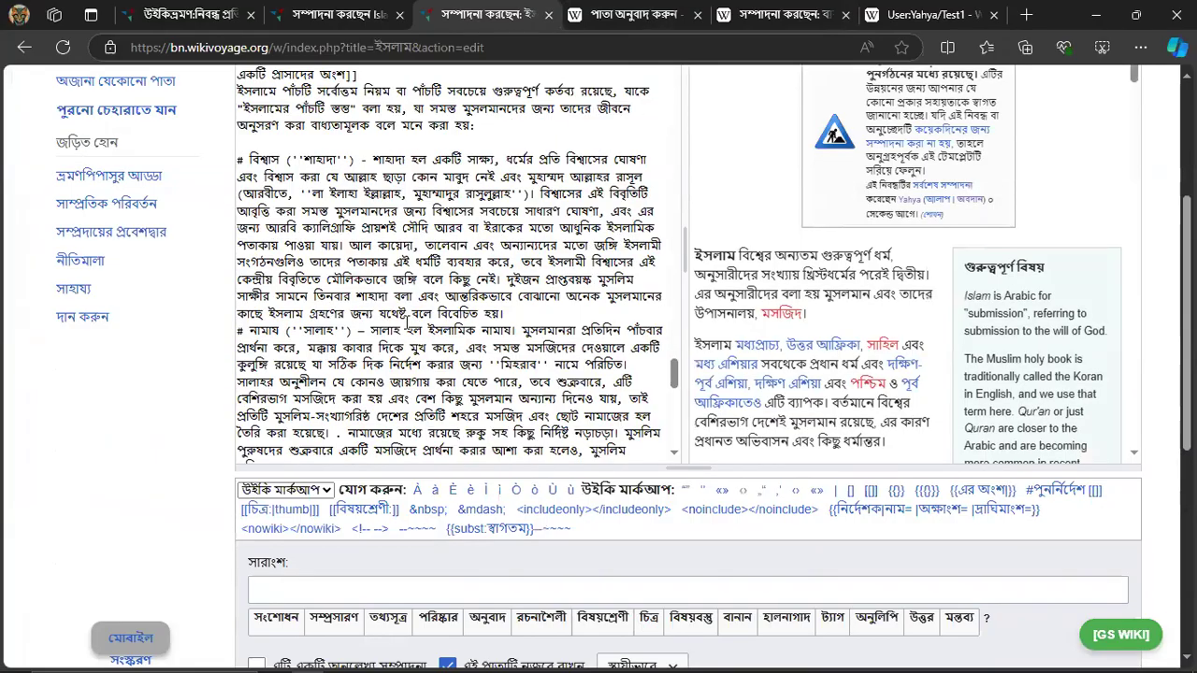
pyautogui.scroll(-10, 311, 393)
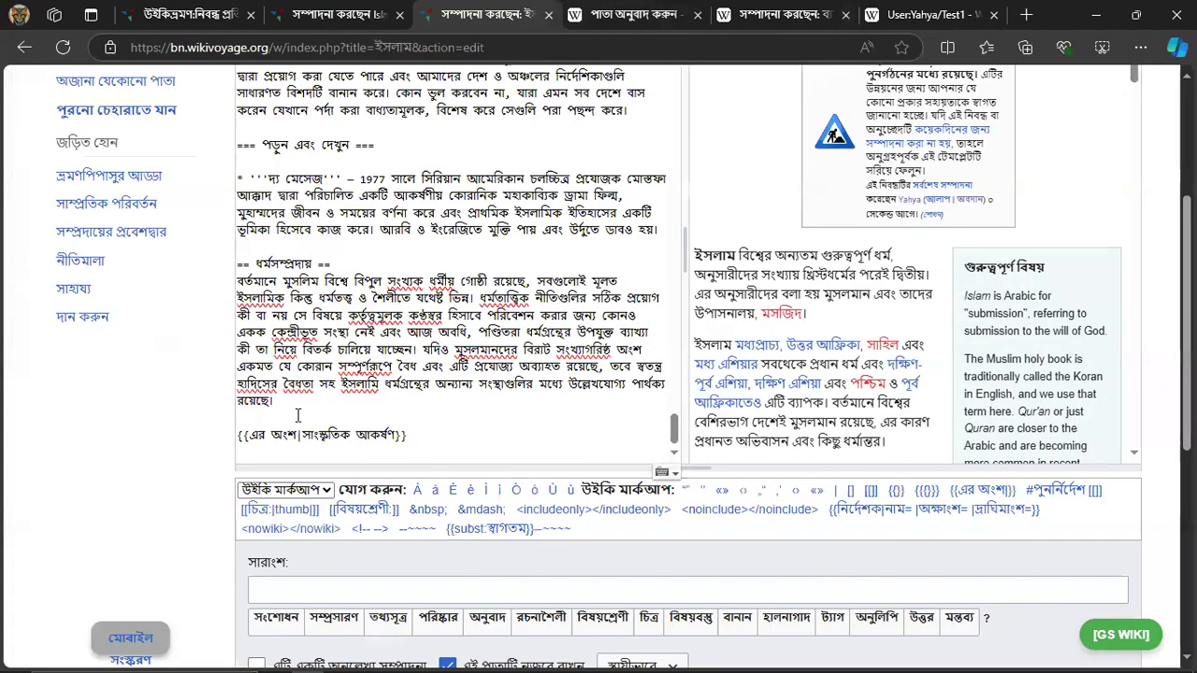
pyautogui.click(297, 415)
pyautogui.hotkey('ctrl', 'v')
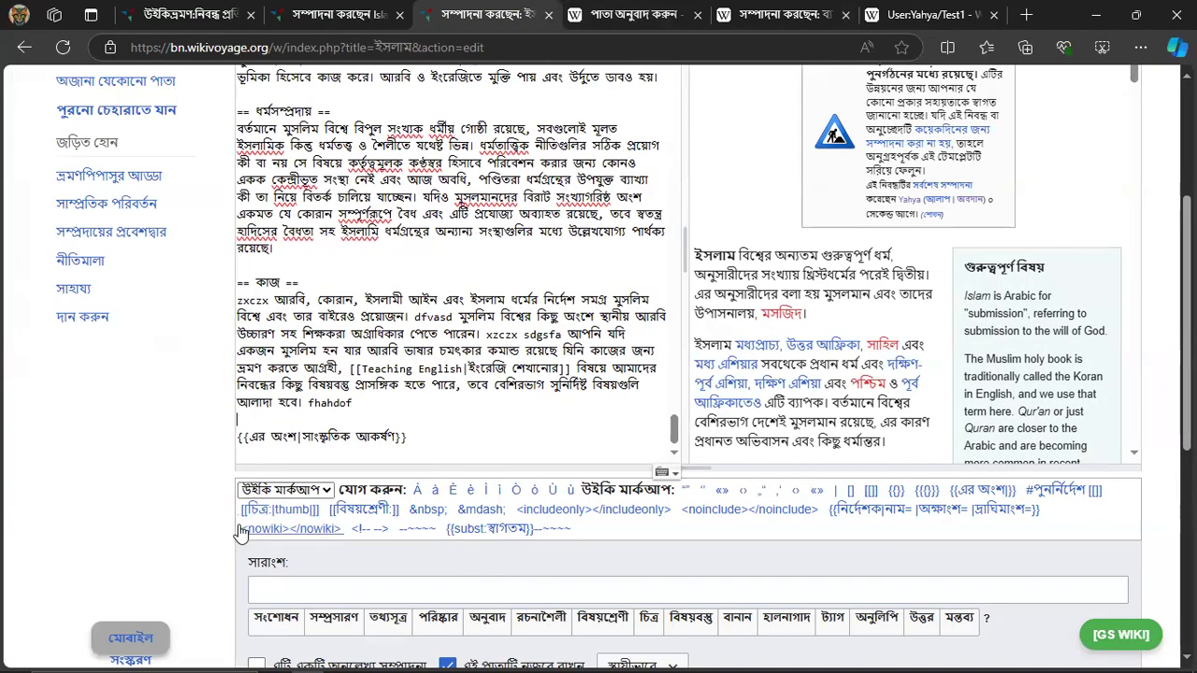
# - Delete the pasted কাজ section from the article source and return to the ইসলাম article without saving
pyautogui.scroll(-4, 240, 531)
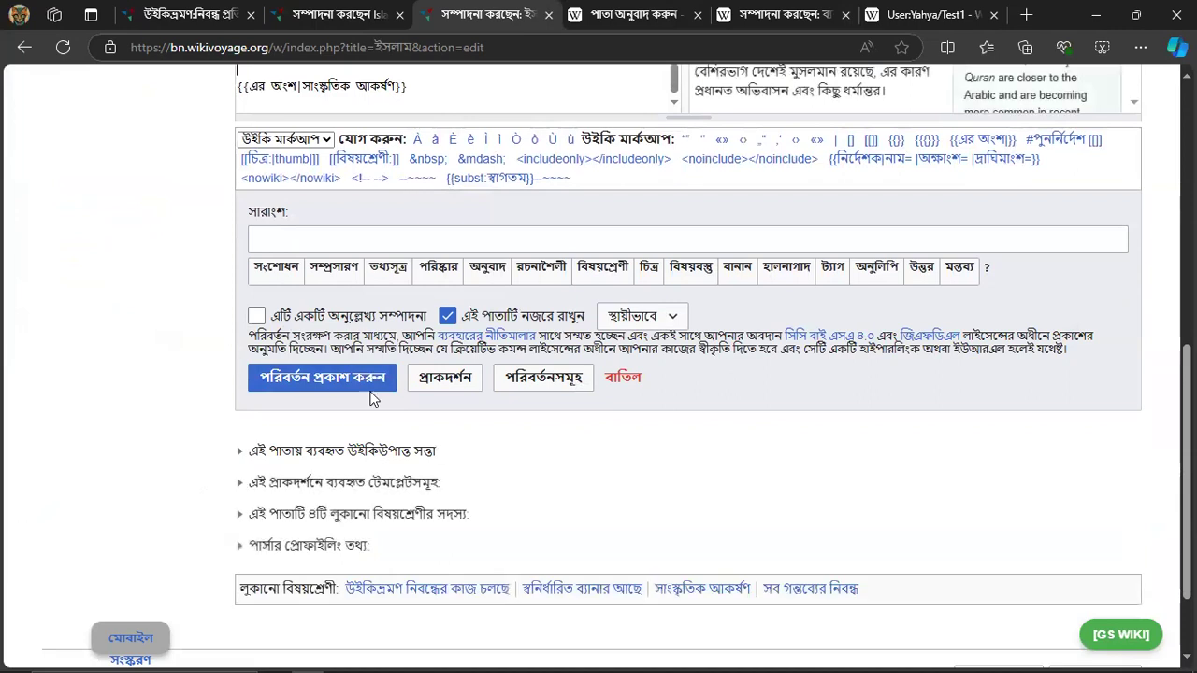
pyautogui.scroll(3, 335, 308)
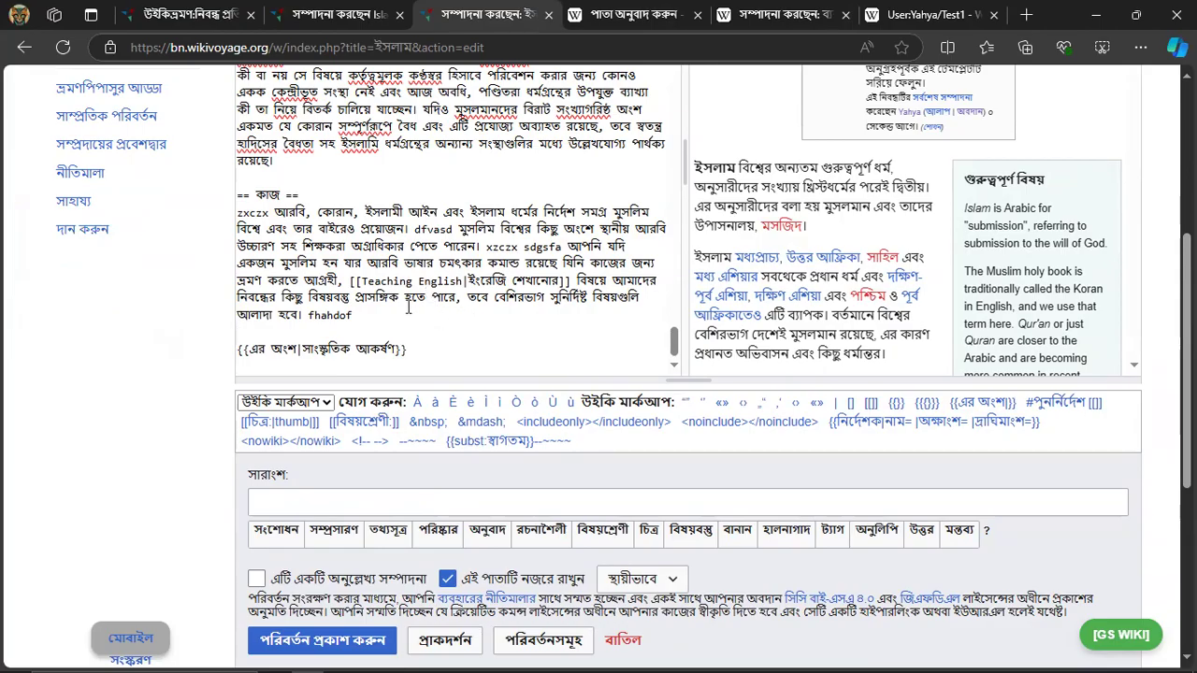
pyautogui.moveTo(351, 316); pyautogui.dragTo(238, 195)
pyautogui.press('BackSpace')
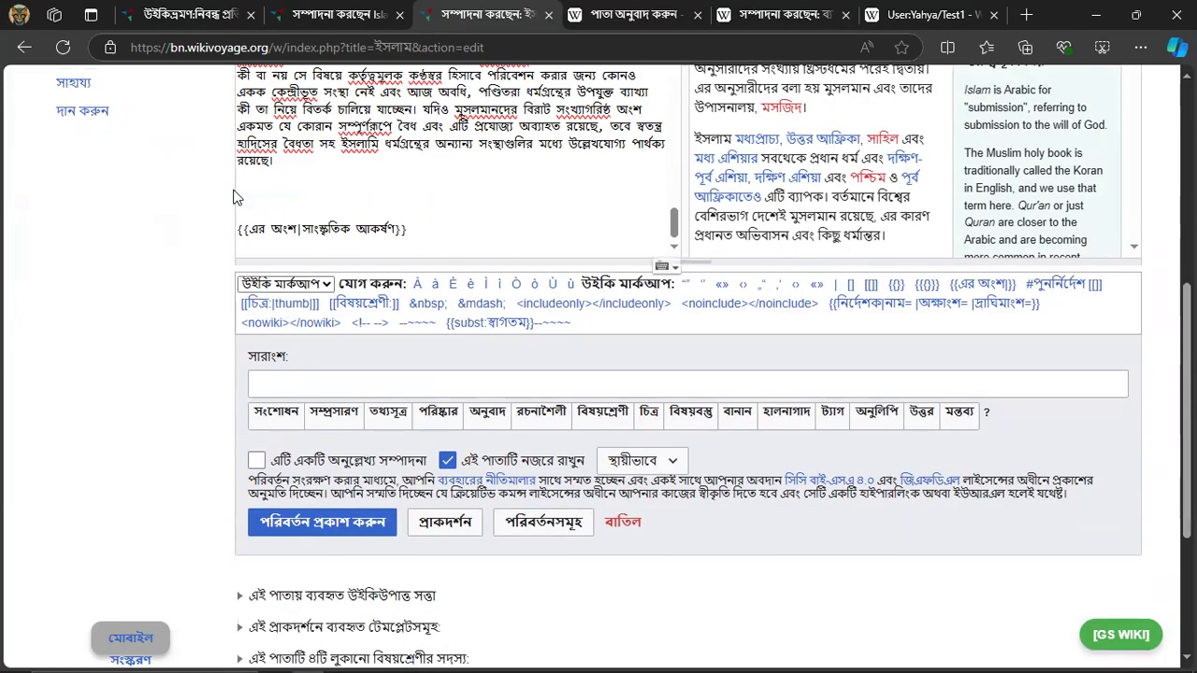
pyautogui.press('BackSpace')
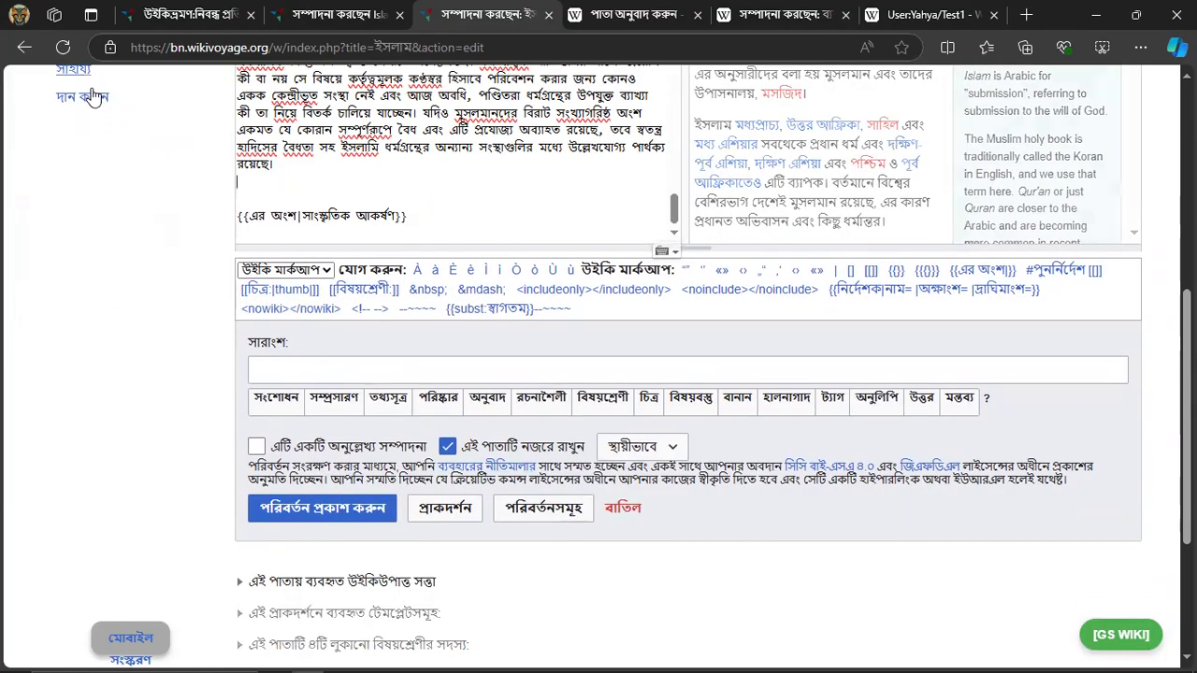
pyautogui.hotkey('alt', 'Left')
pyautogui.click(684, 144)
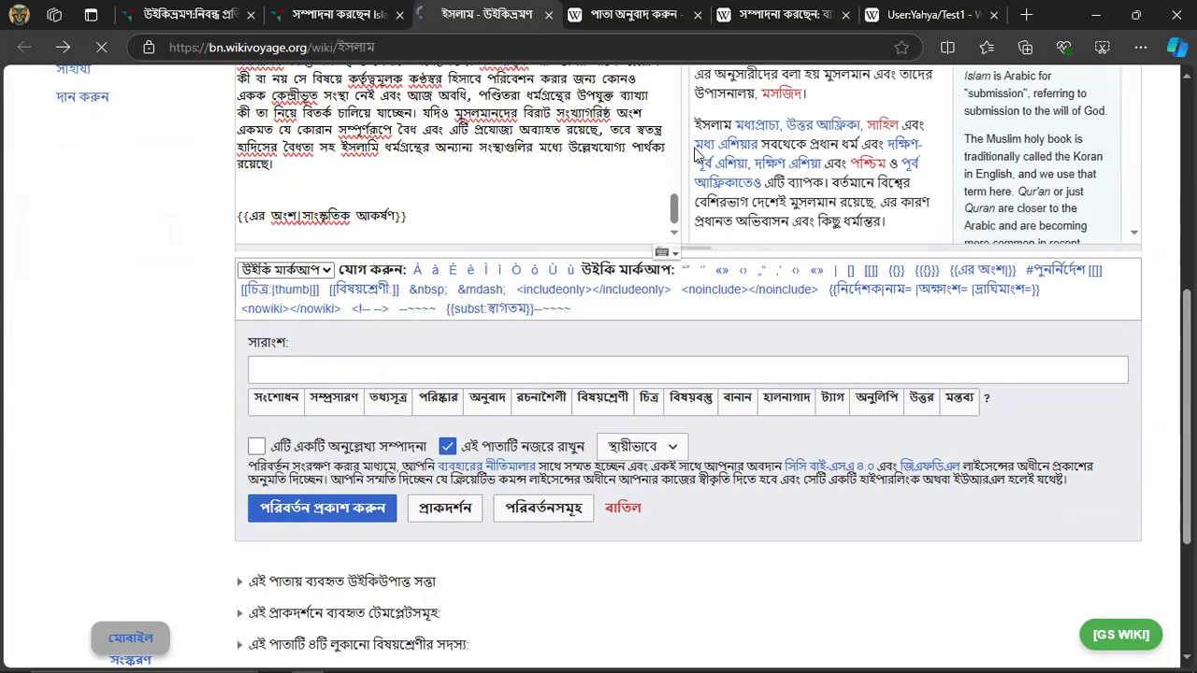